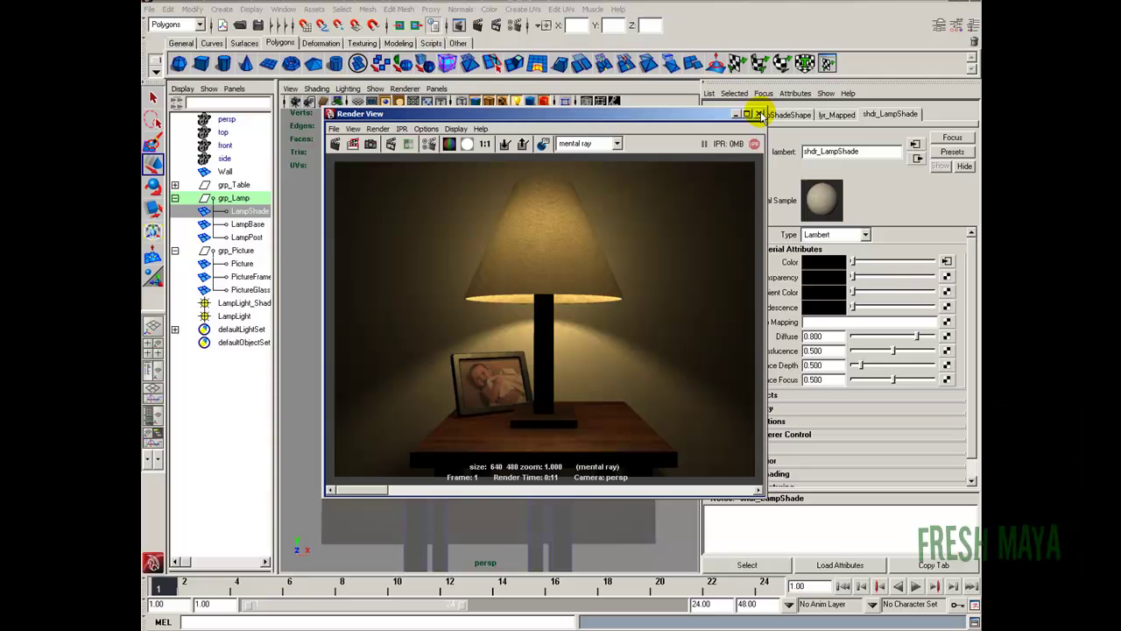
Close the Render View to return to the lamp scene and the shdr_LampShade attributes.
{"action": "left_click", "coordinate": [759, 114]}
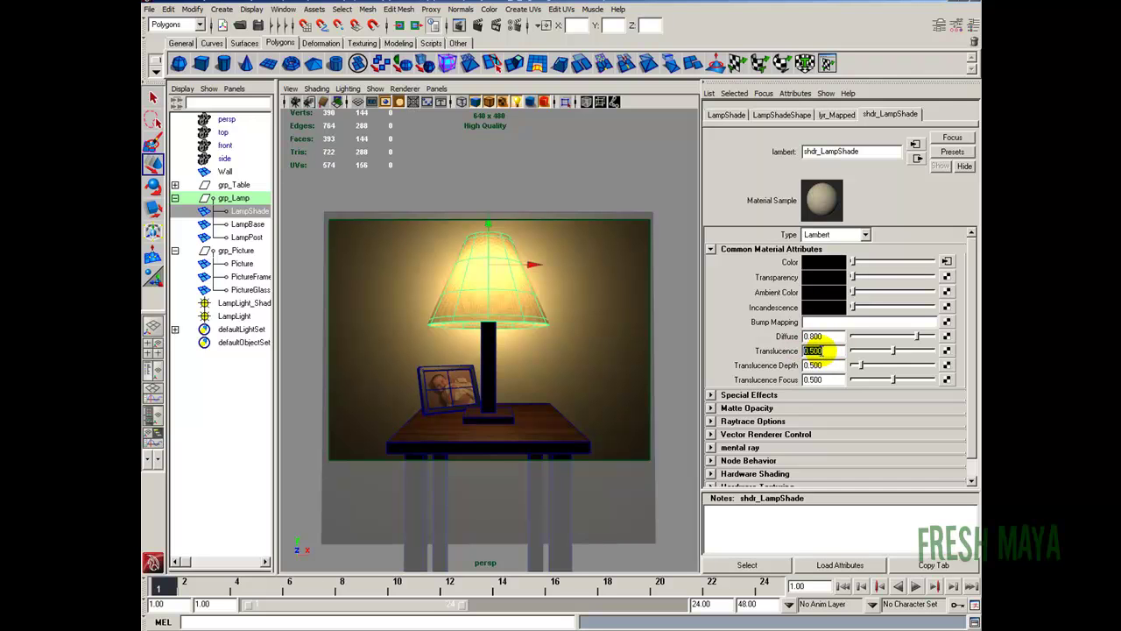
Test several shdr_LampShade Translucence and Transparency values, leaving Translucence at 0.512.
{"action": "left_click_drag", "start_coordinate": [892, 350], "coordinate": [857, 350]}
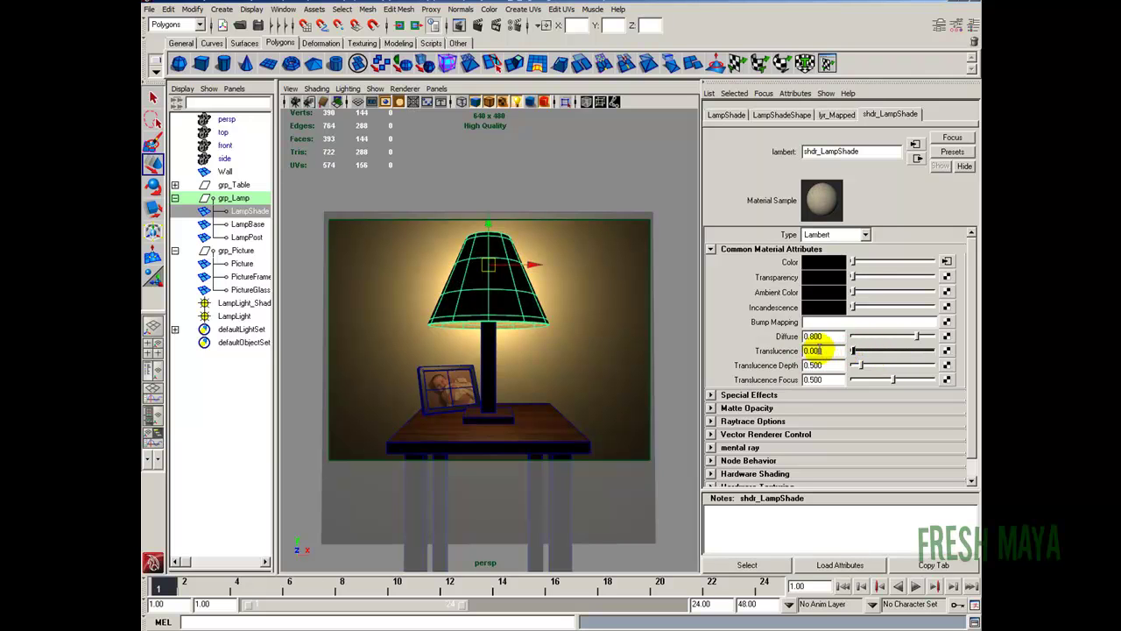
{"action": "left_click_drag", "start_coordinate": [855, 350], "coordinate": [890, 352]}
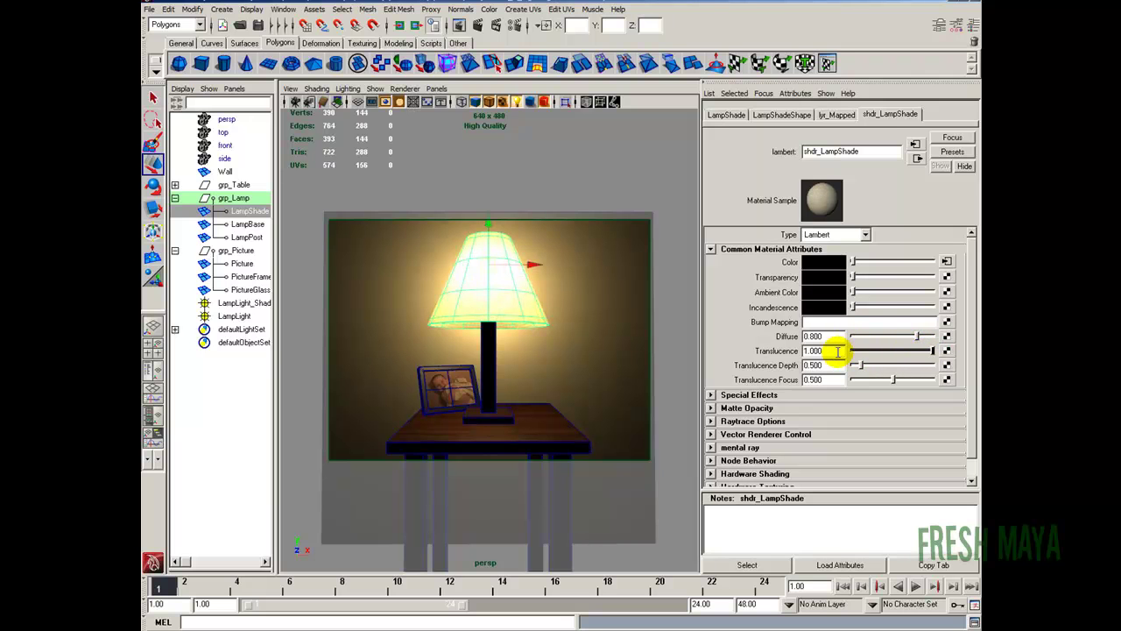
{"action": "left_click", "coordinate": [857, 277]}
{"action": "mouse_move", "coordinate": [858, 277]}
{"action": "left_mouse_down"}
{"action": "mouse_move", "coordinate": [946, 276]}
{"action": "mouse_move", "coordinate": [851, 277]}
{"action": "left_mouse_up"}
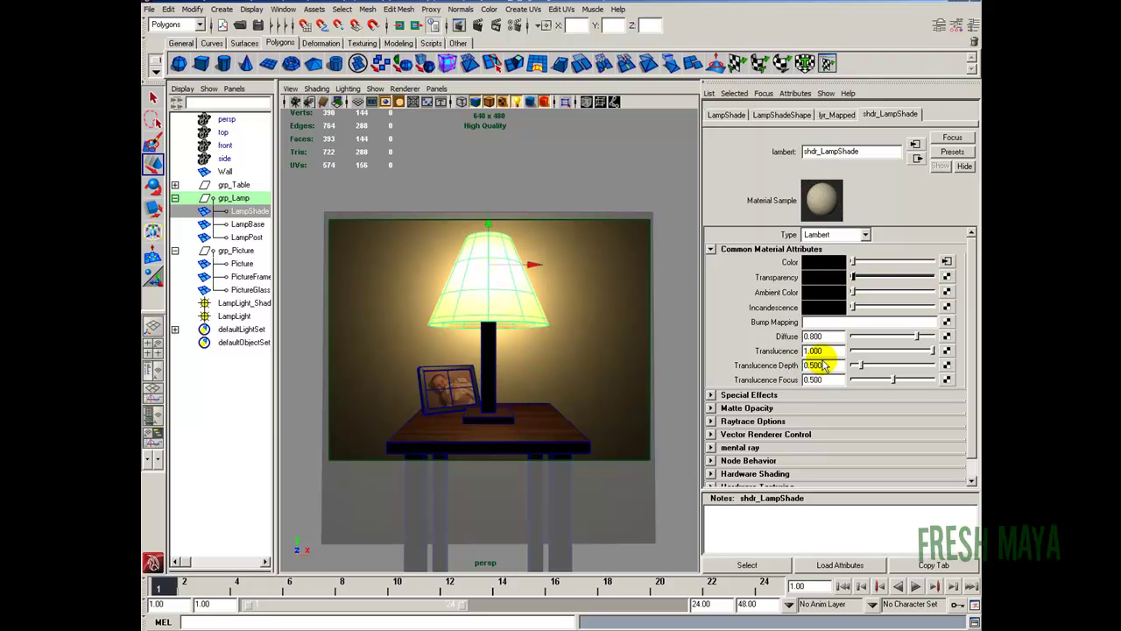
{"action": "left_click_drag", "start_coordinate": [934, 350], "coordinate": [843, 353]}
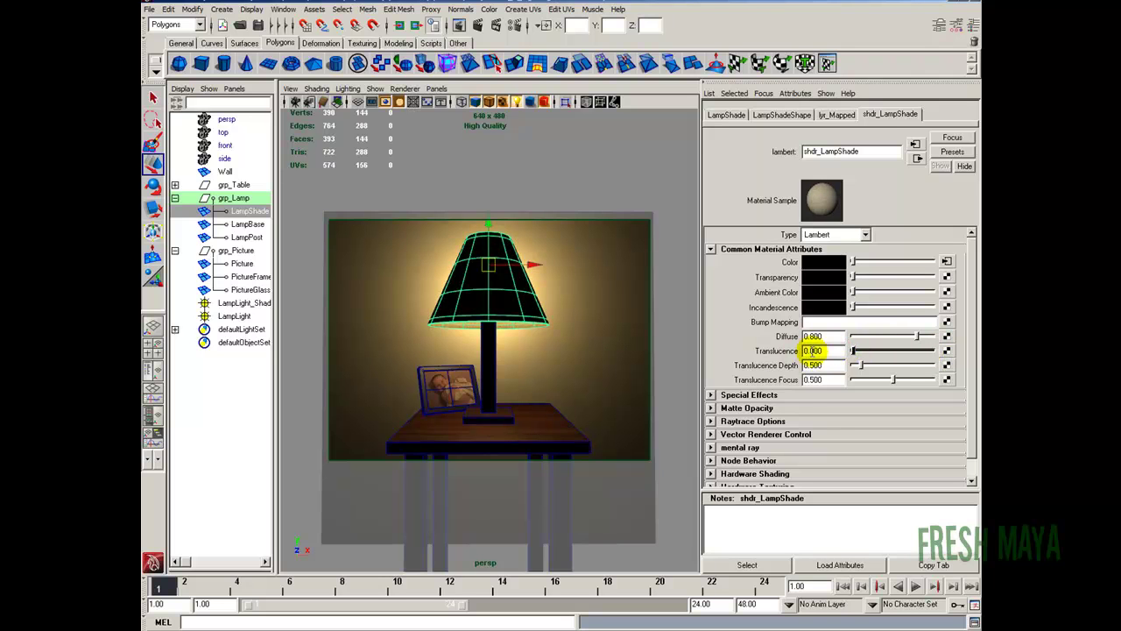
{"action": "left_click_drag", "start_coordinate": [857, 352], "coordinate": [893, 350]}
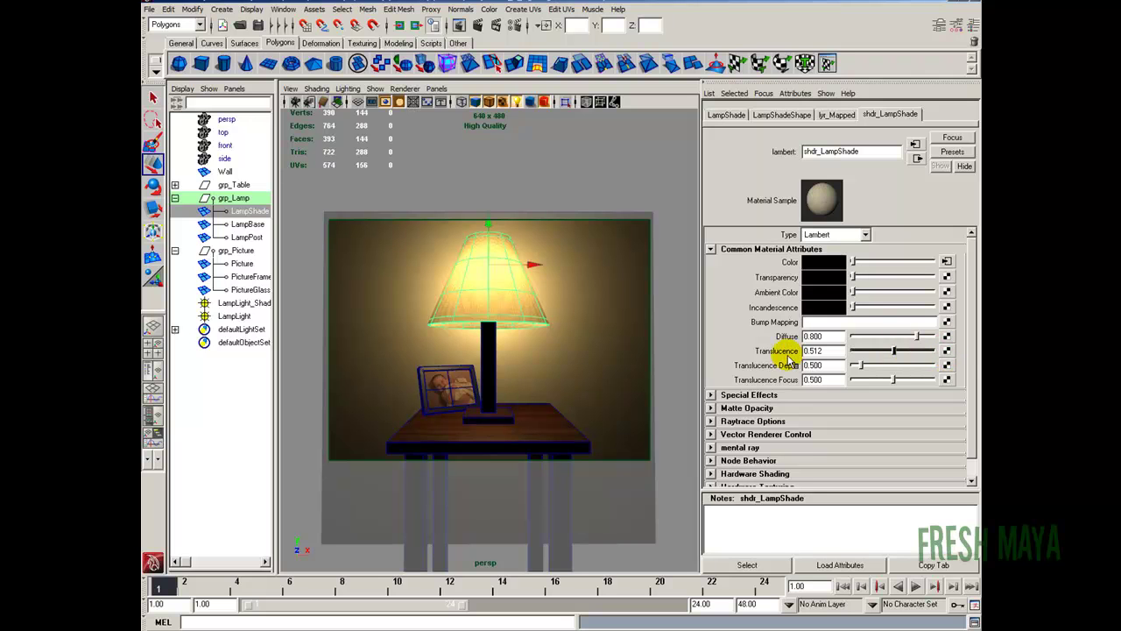
Map a Ramp texture to the lampshade's Translucence and keep three colour entries.
{"action": "left_click", "coordinate": [946, 350]}
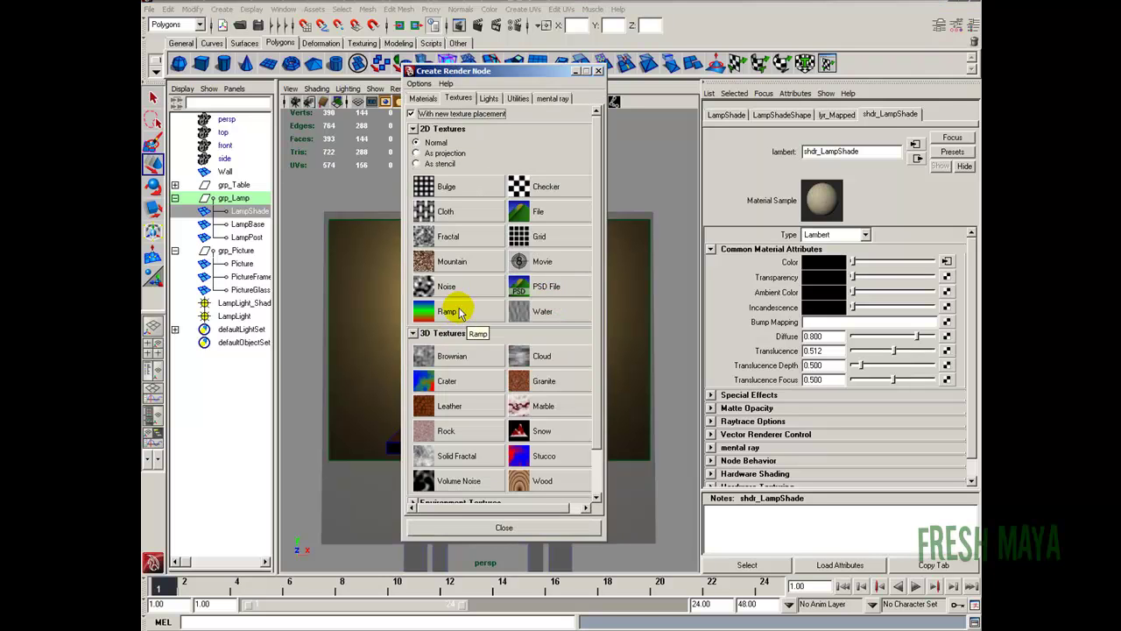
{"action": "left_click", "coordinate": [451, 312]}
{"action": "left_click", "coordinate": [831, 317]}
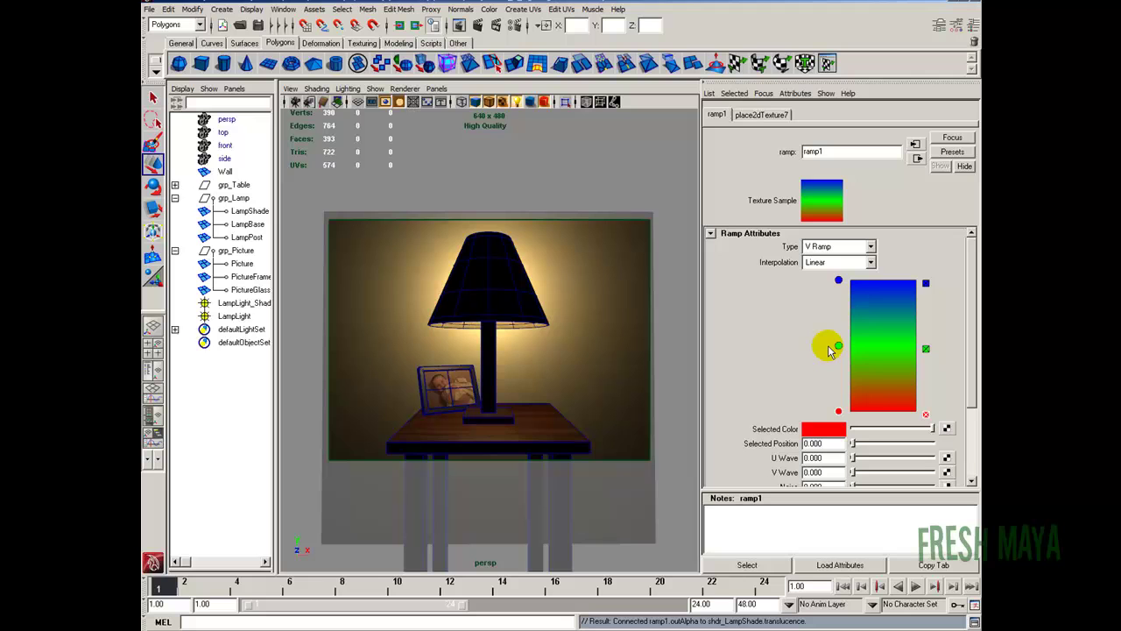
{"action": "left_click", "coordinate": [876, 320]}
{"action": "left_click", "coordinate": [887, 379]}
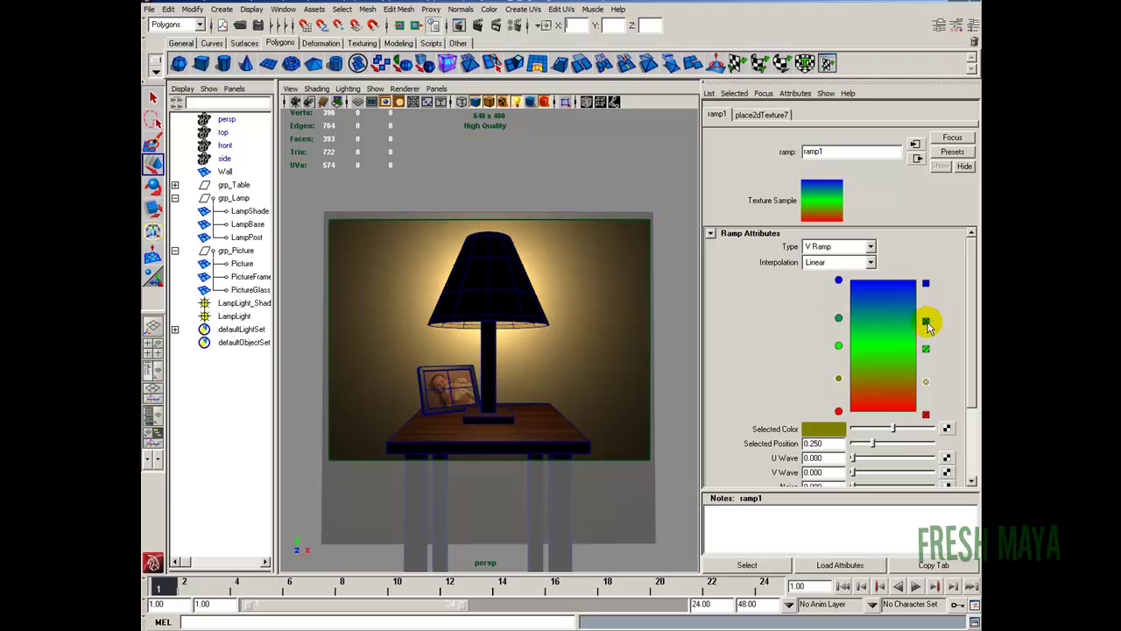
{"action": "left_click", "coordinate": [926, 381]}
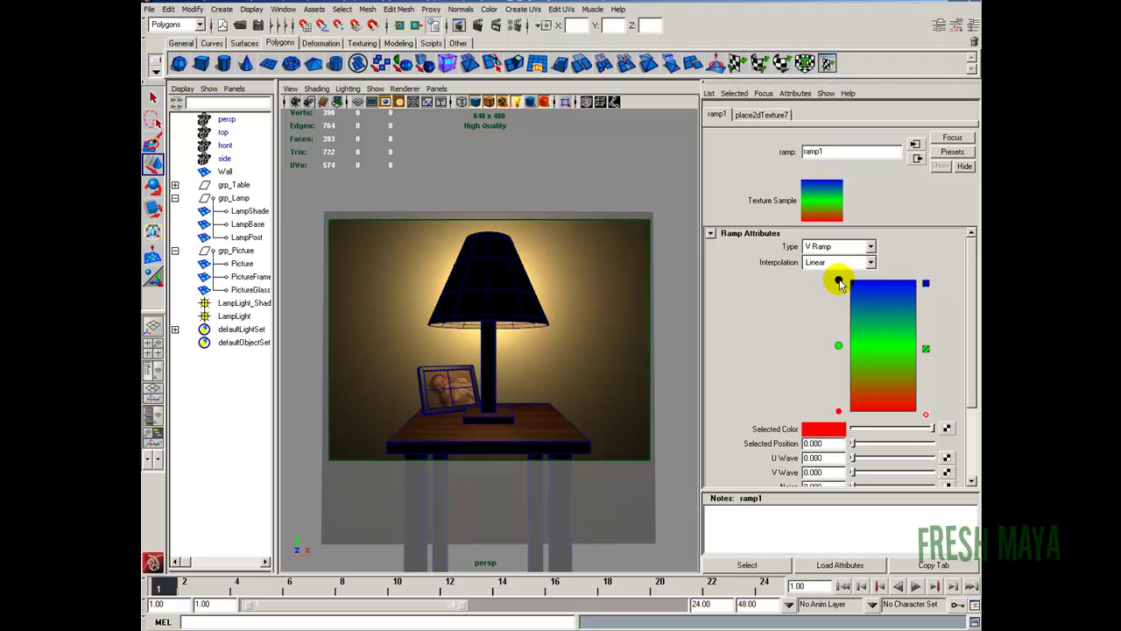
Make the ramp's top and bottom entries black and its middle entry white.
{"action": "left_click", "coordinate": [838, 280]}
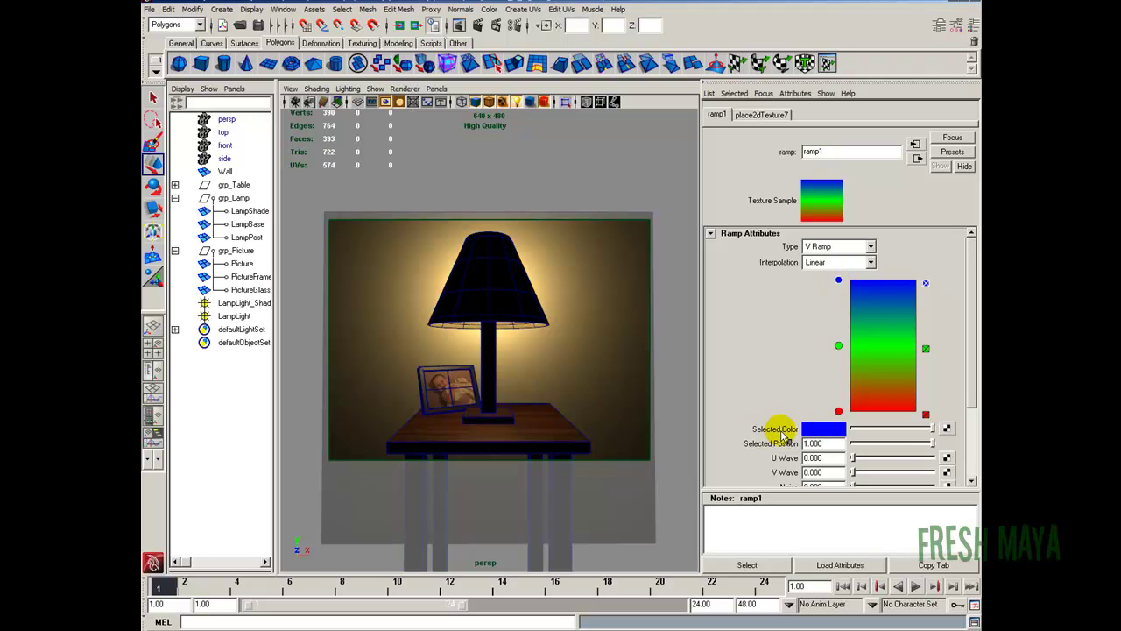
{"action": "left_click", "coordinate": [821, 429]}
{"action": "left_click", "coordinate": [661, 212]}
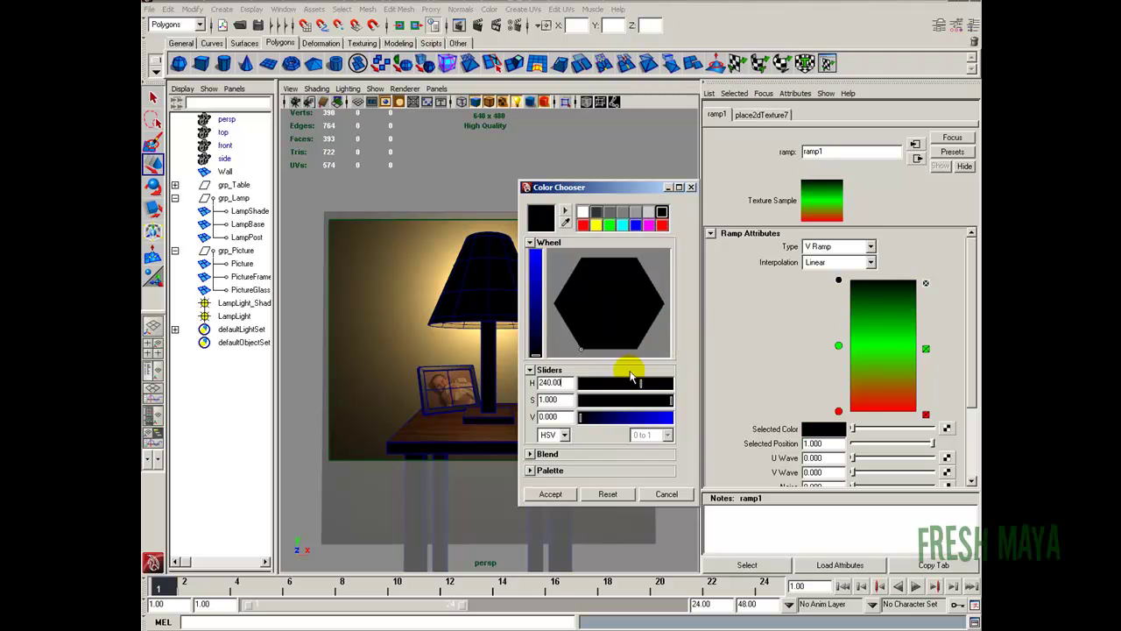
{"action": "left_click", "coordinate": [550, 494]}
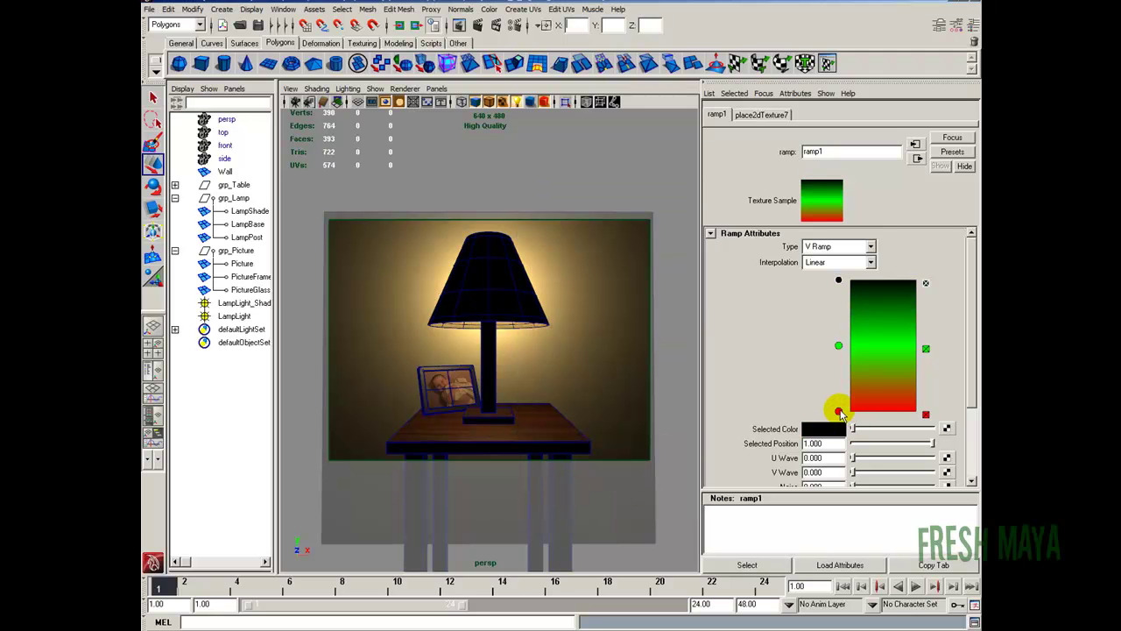
{"action": "left_click", "coordinate": [838, 410]}
{"action": "left_click", "coordinate": [827, 429]}
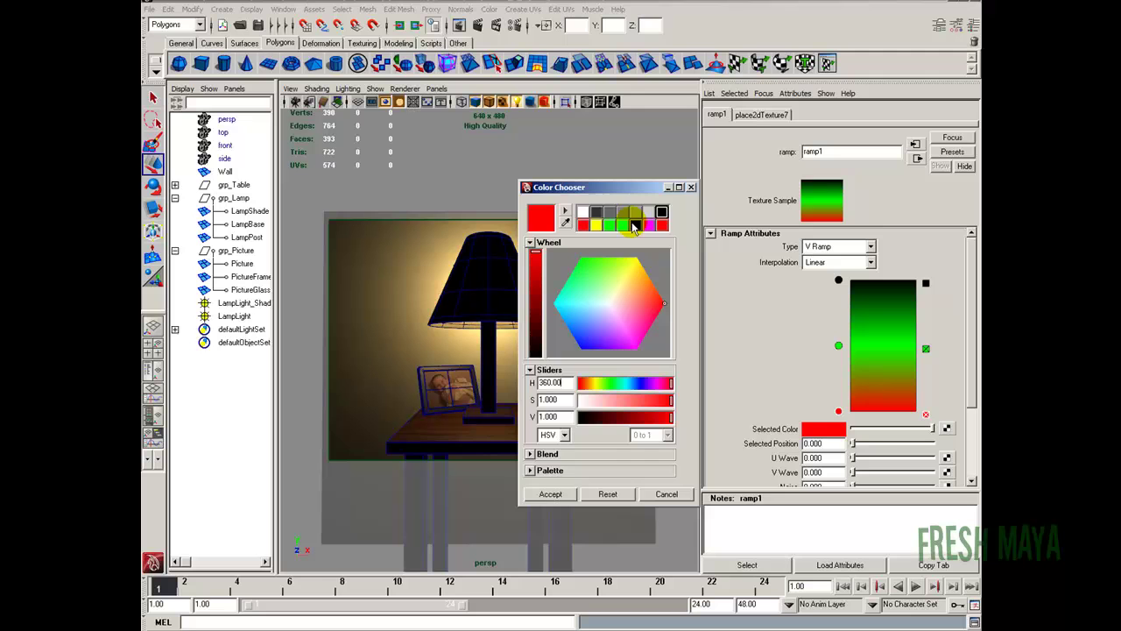
{"action": "left_click", "coordinate": [662, 212]}
{"action": "left_click", "coordinate": [550, 494]}
{"action": "left_click", "coordinate": [839, 346]}
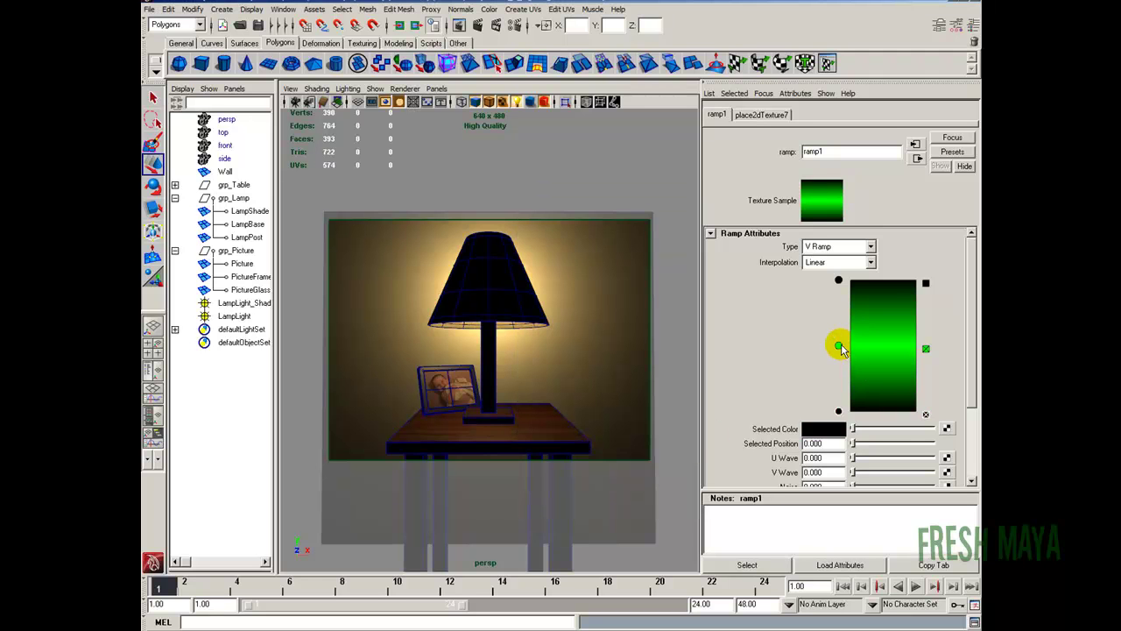
{"action": "left_click", "coordinate": [823, 429]}
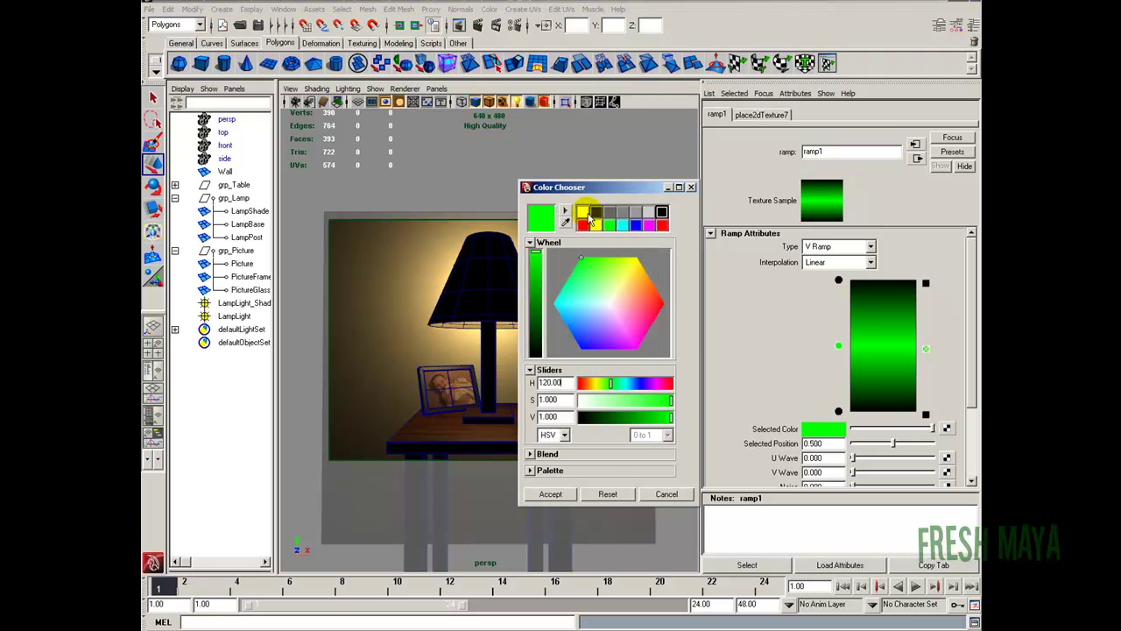
{"action": "left_click", "coordinate": [649, 212]}
{"action": "left_click", "coordinate": [565, 492]}
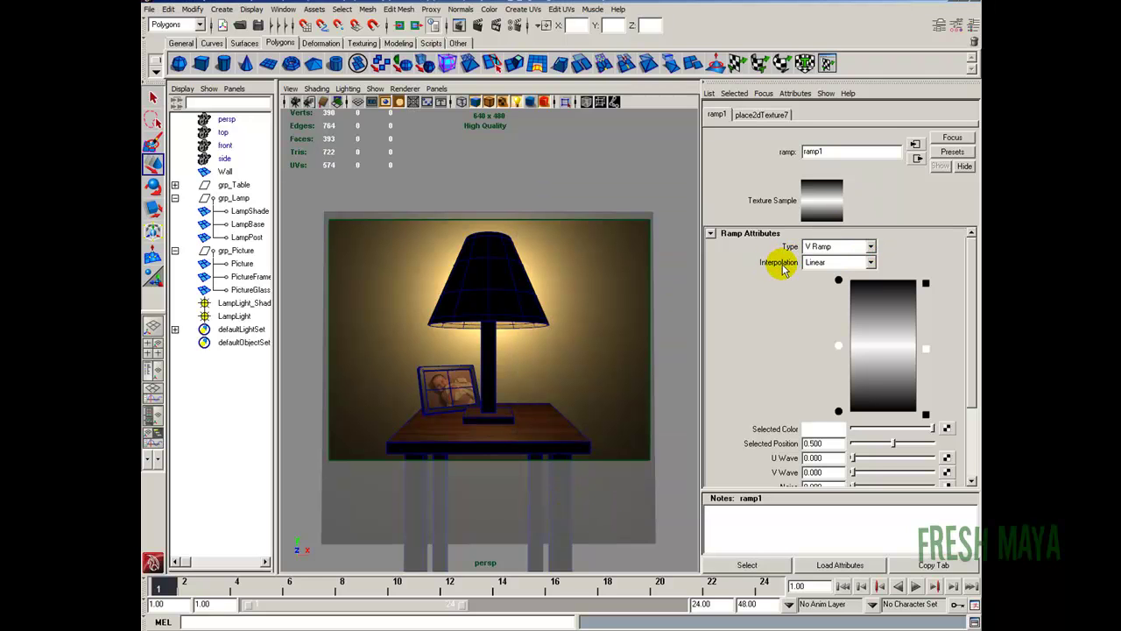
Set ramp Interpolation to None and move the white entry down to 0.025.
{"action": "left_click", "coordinate": [870, 262]}
{"action": "left_click", "coordinate": [832, 273]}
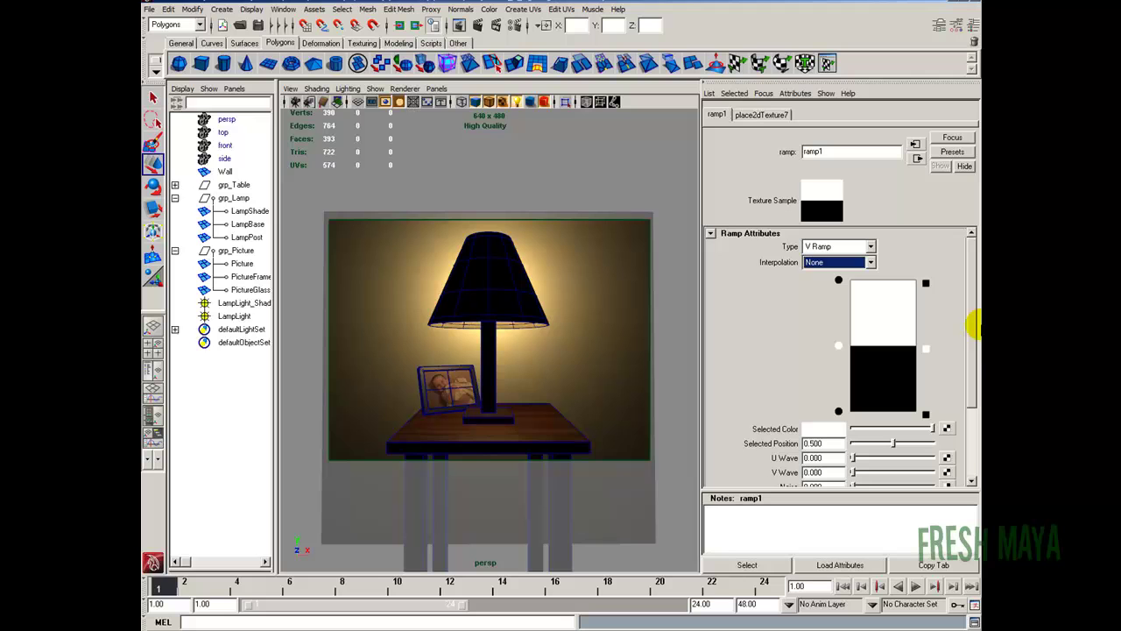
{"action": "left_click_drag", "start_coordinate": [839, 349], "coordinate": [841, 411]}
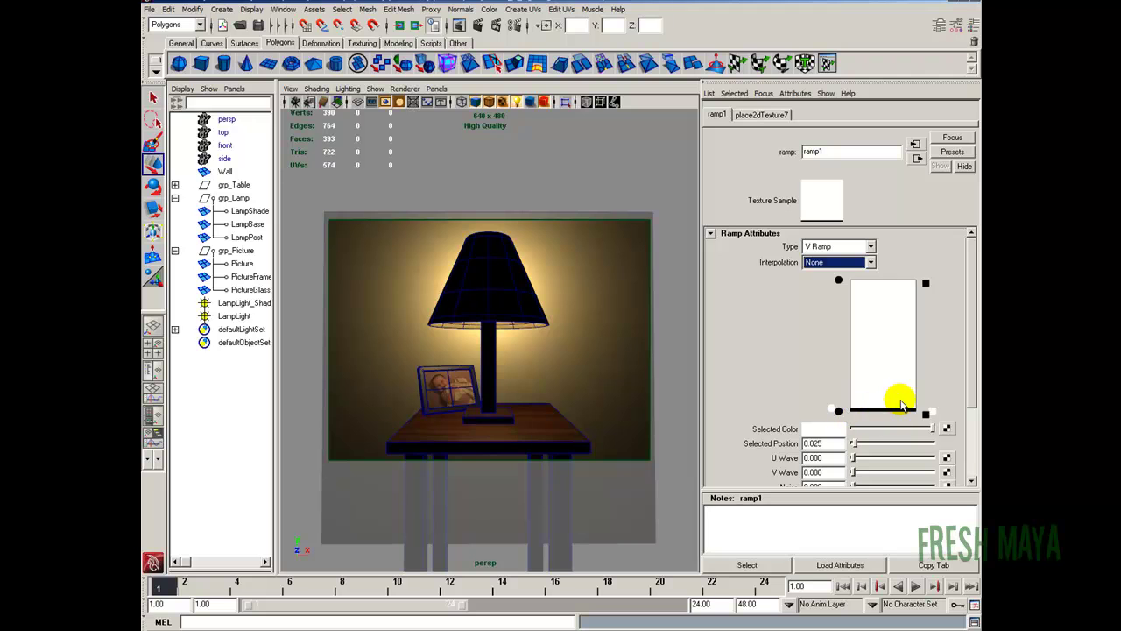
Move the top black ramp entry to 0.975 and render a 640x480 mental ray preview.
{"action": "left_click_drag", "start_coordinate": [840, 283], "coordinate": [839, 288]}
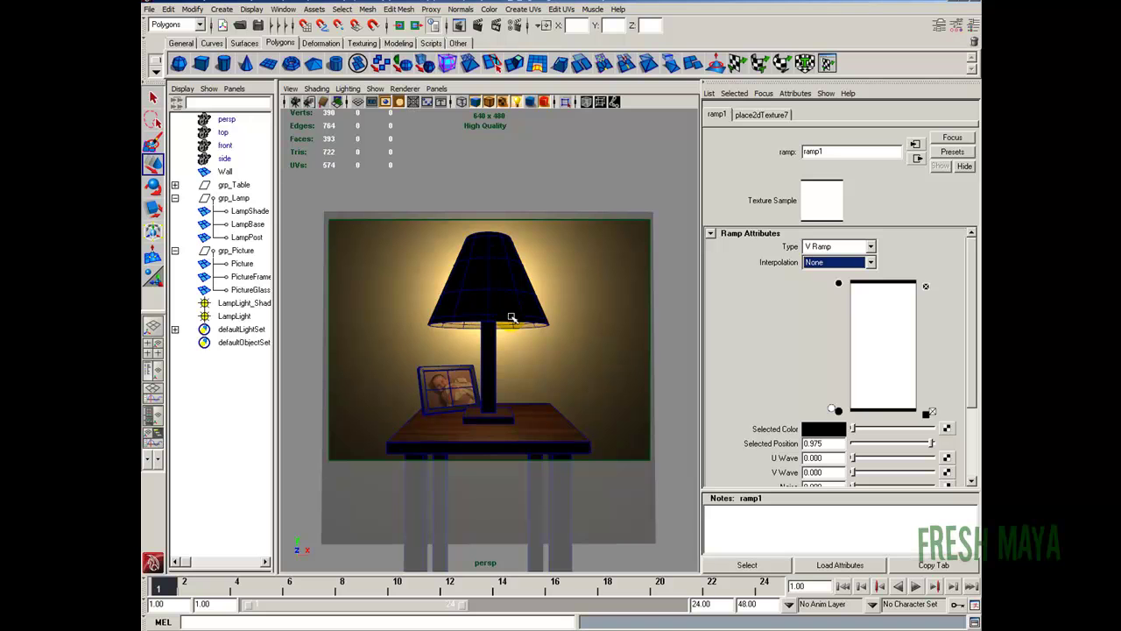
{"action": "left_click", "coordinate": [478, 24]}
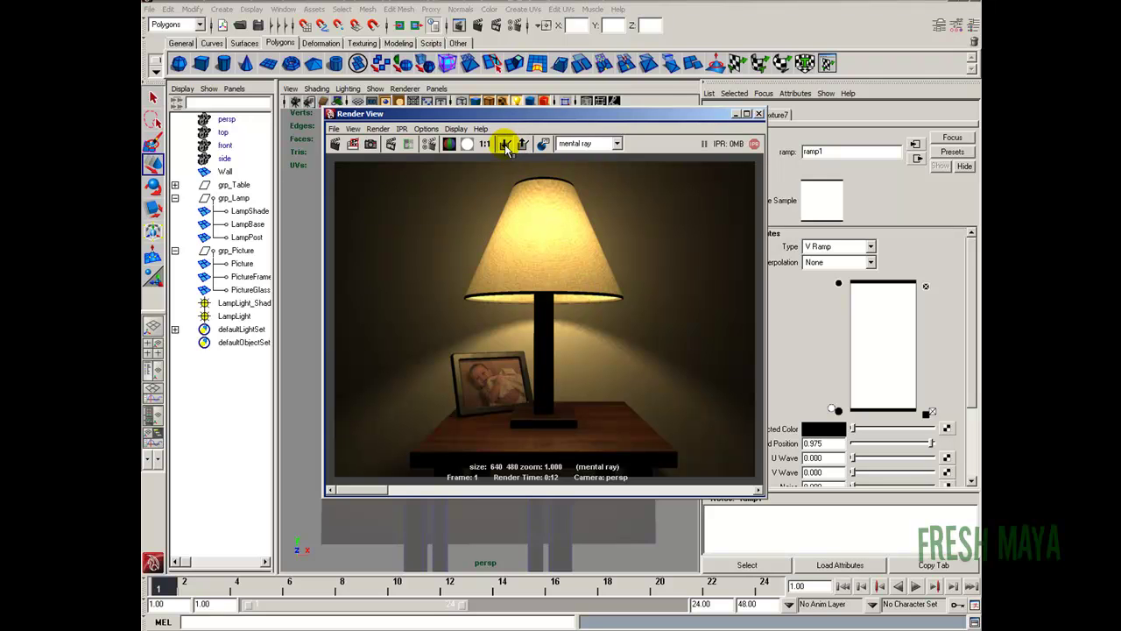
Turn the ramp's white entry grey and both black bands dark grey, then re-render.
{"action": "left_click", "coordinate": [758, 114]}
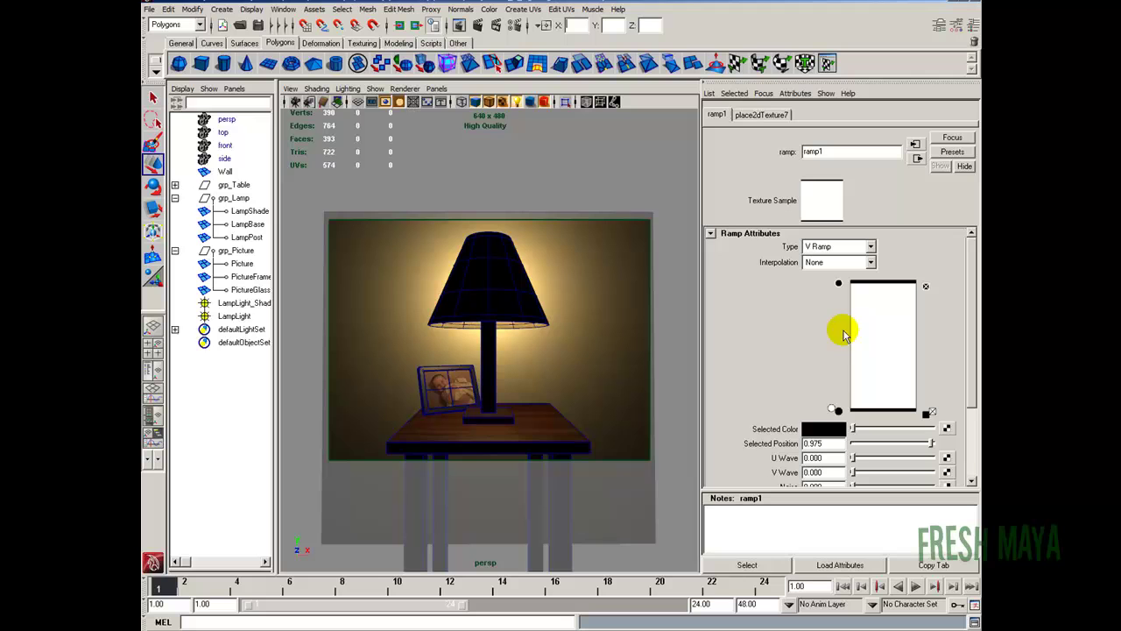
{"action": "left_click", "coordinate": [833, 409]}
{"action": "left_click_drag", "start_coordinate": [934, 432], "coordinate": [901, 433]}
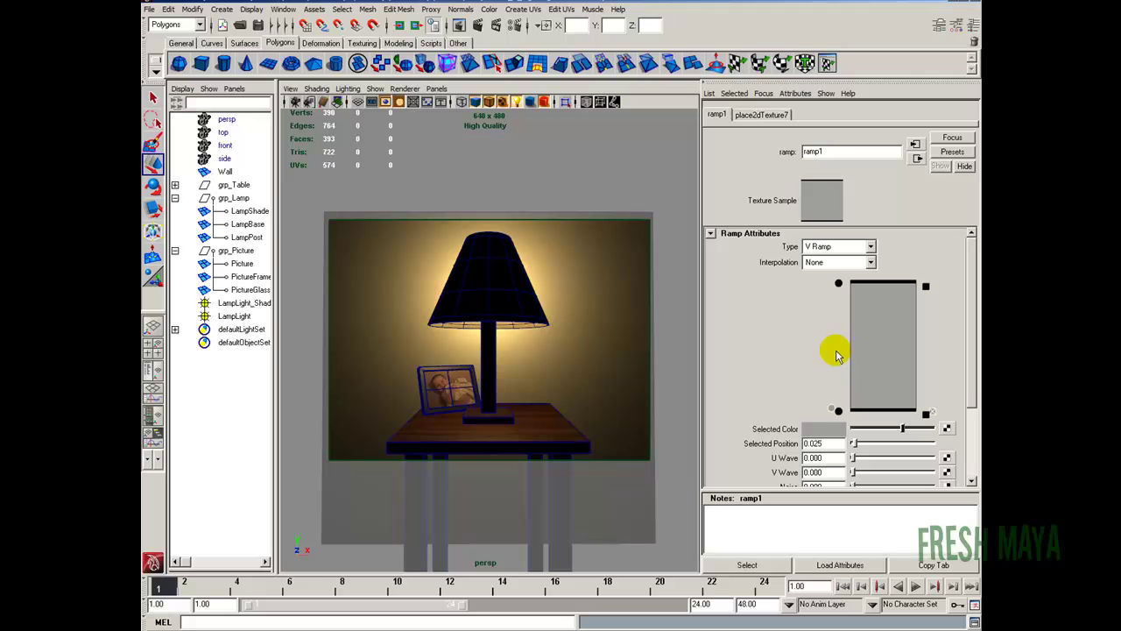
{"action": "left_click", "coordinate": [837, 283]}
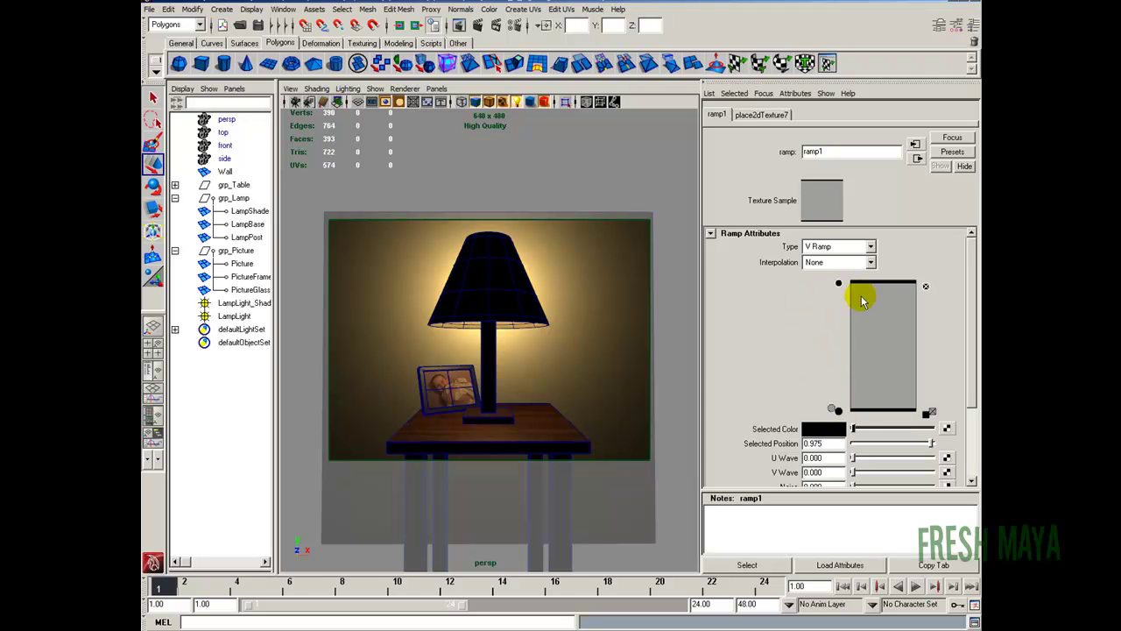
{"action": "left_click_drag", "start_coordinate": [856, 430], "coordinate": [884, 428]}
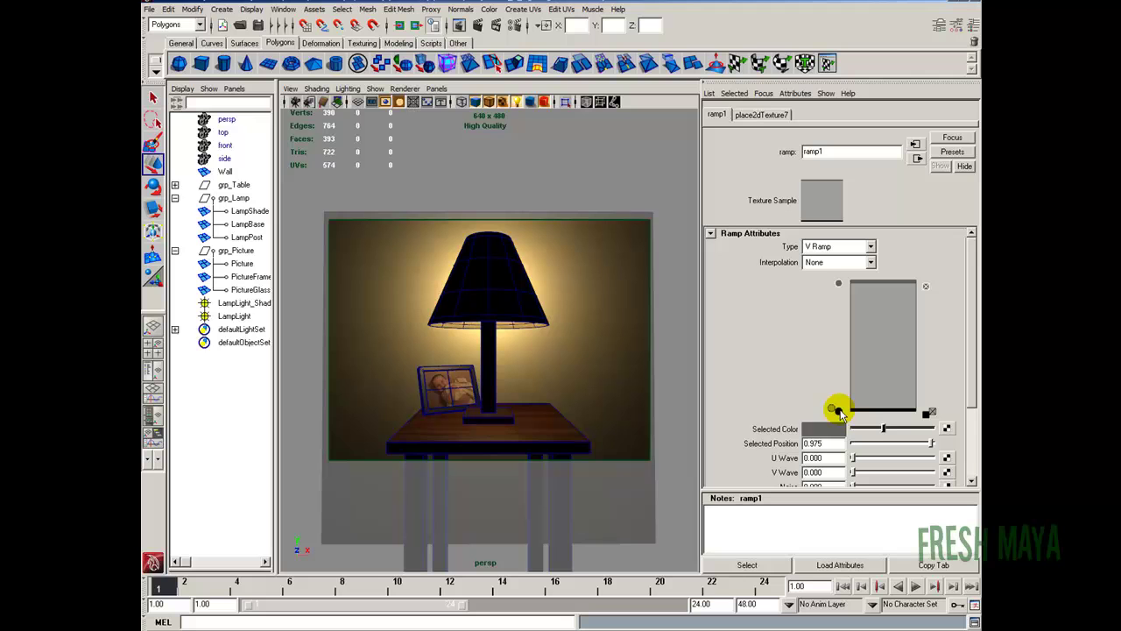
{"action": "left_click", "coordinate": [838, 410]}
{"action": "mouse_move", "coordinate": [854, 429]}
{"action": "left_mouse_down"}
{"action": "mouse_move", "coordinate": [888, 430]}
{"action": "mouse_move", "coordinate": [879, 431]}
{"action": "left_mouse_up"}
{"action": "left_click", "coordinate": [839, 284]}
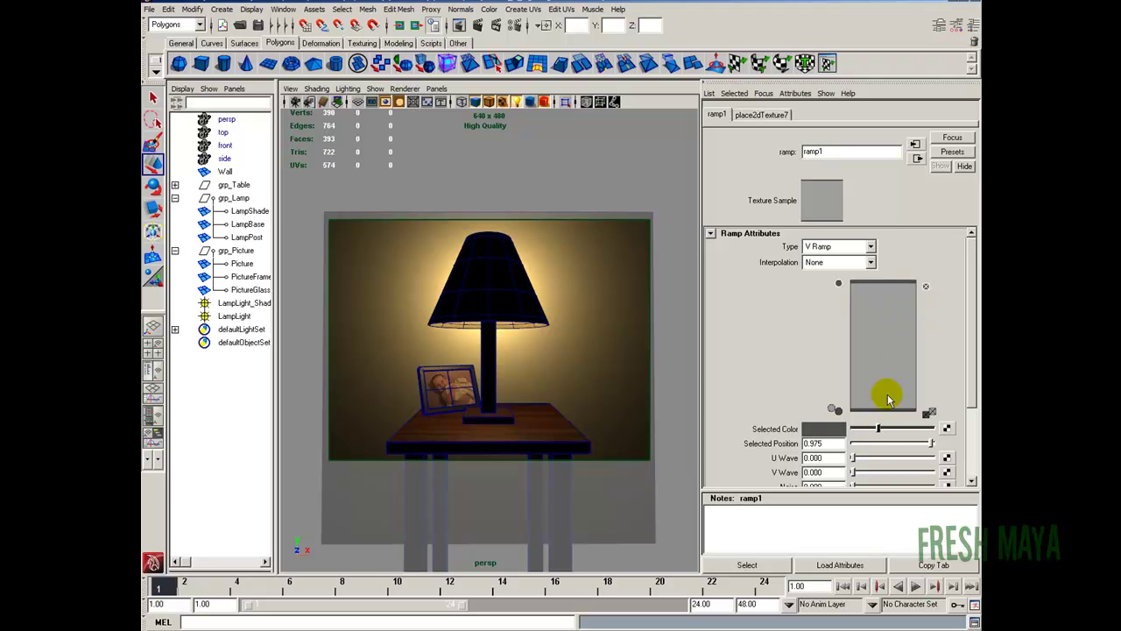
{"action": "left_click", "coordinate": [478, 24]}
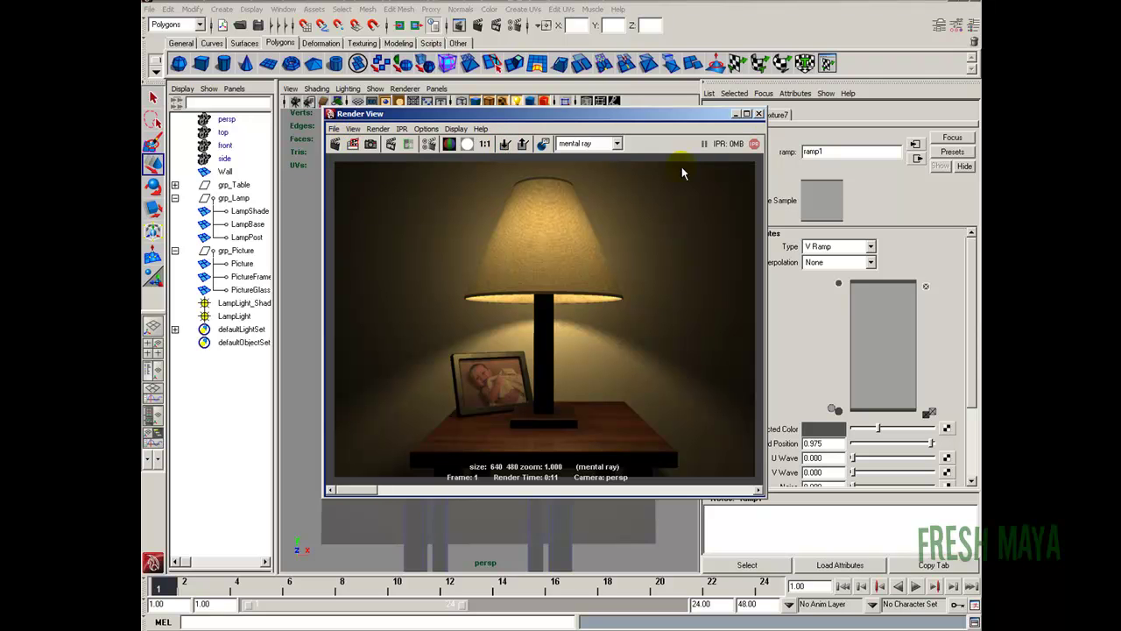
Raise the lampshade's Translucence Focus to 1.000 and render the lamp again.
{"action": "left_click", "coordinate": [759, 115]}
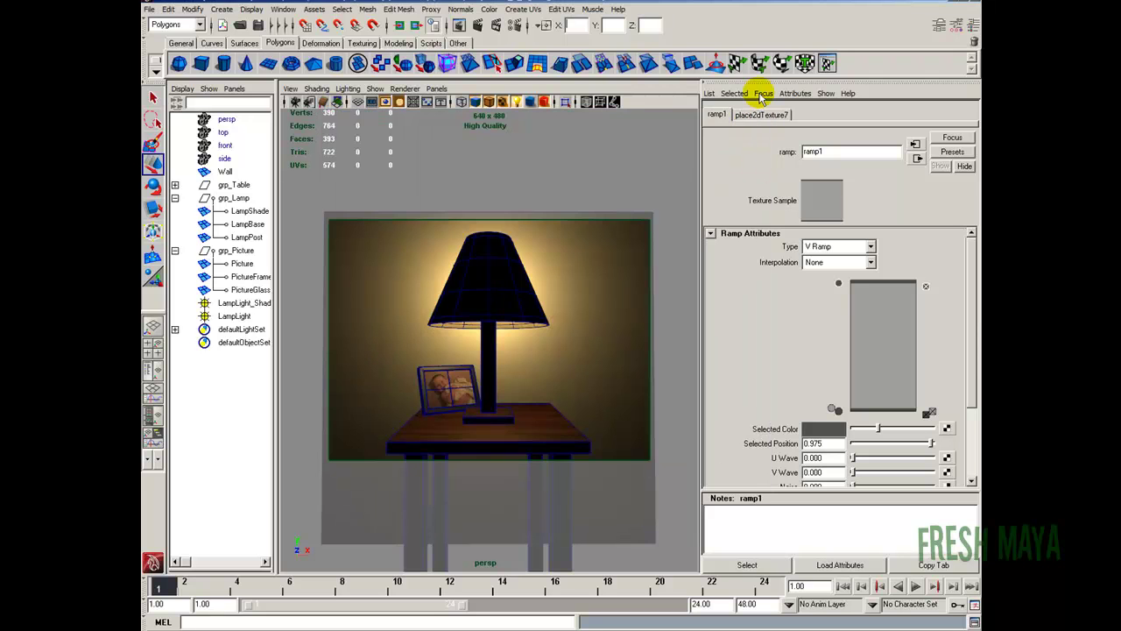
{"action": "left_click", "coordinate": [515, 289]}
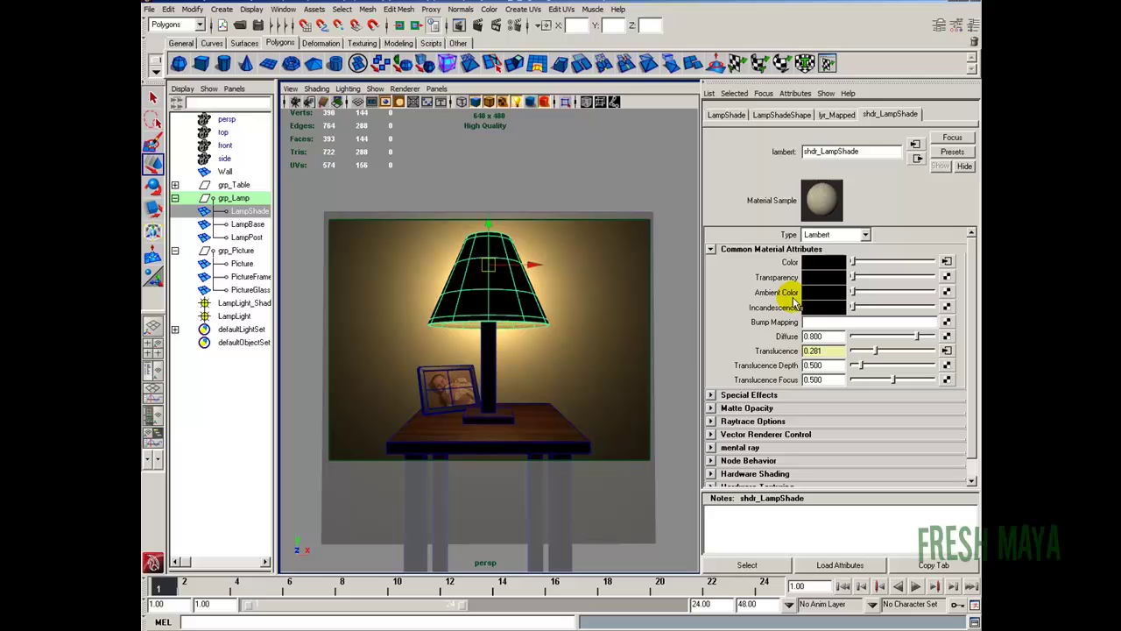
{"action": "double_click", "coordinate": [827, 379]}
{"action": "left_click_drag", "start_coordinate": [894, 382], "coordinate": [935, 379]}
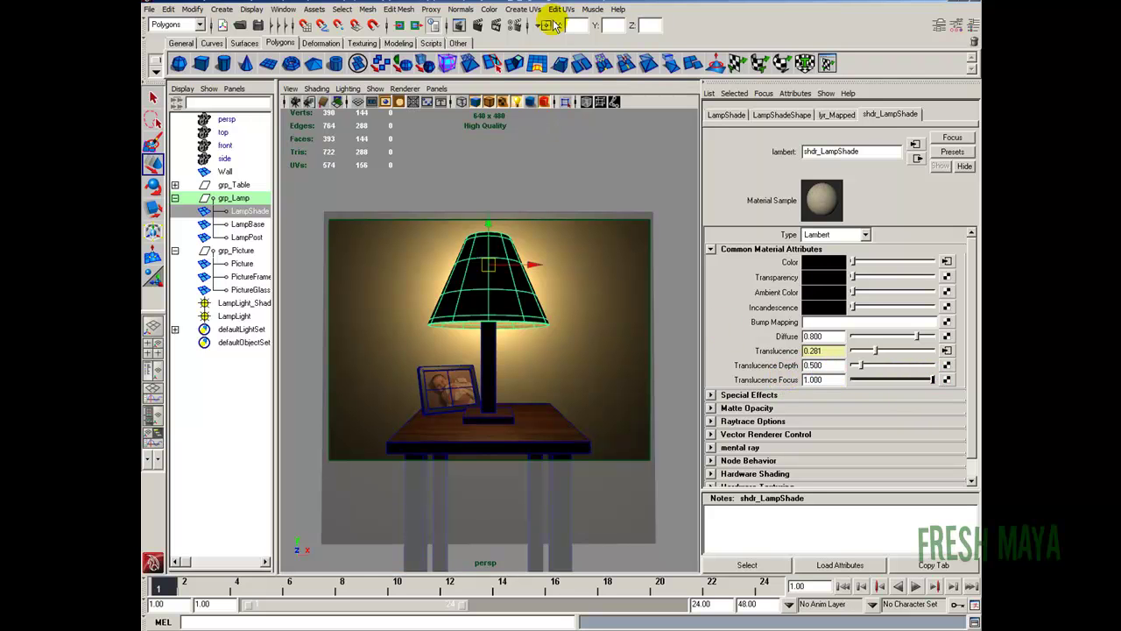
{"action": "left_click", "coordinate": [477, 24]}
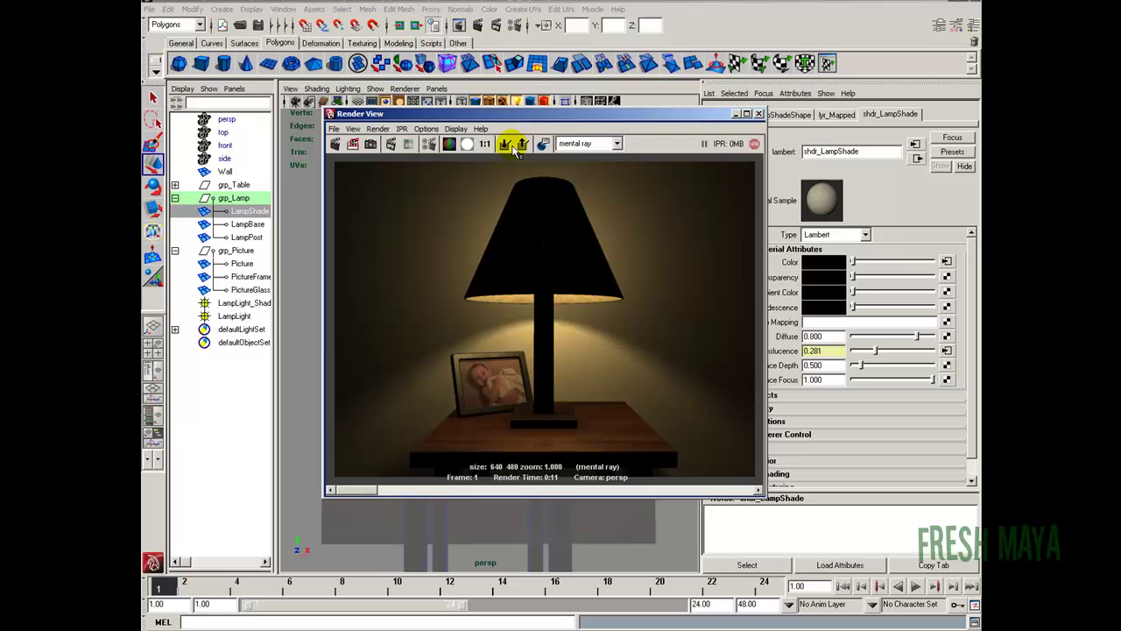
Set Translucence Focus to 0 and re-render, comparing against the stored render.
{"action": "left_click", "coordinate": [758, 114]}
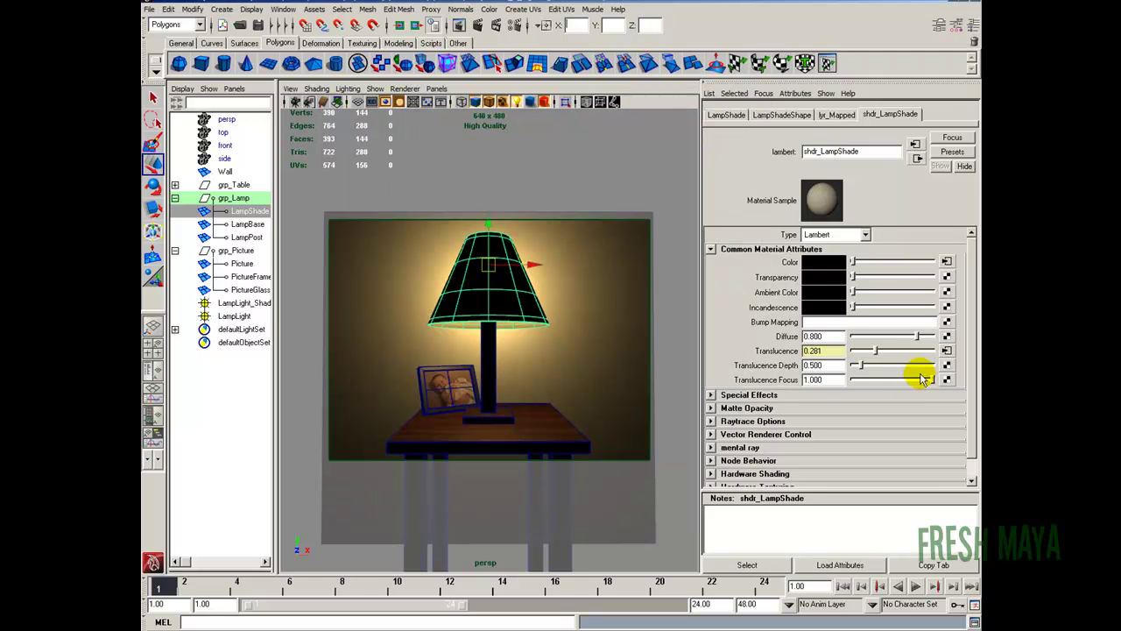
{"action": "left_click_drag", "start_coordinate": [932, 379], "coordinate": [847, 387]}
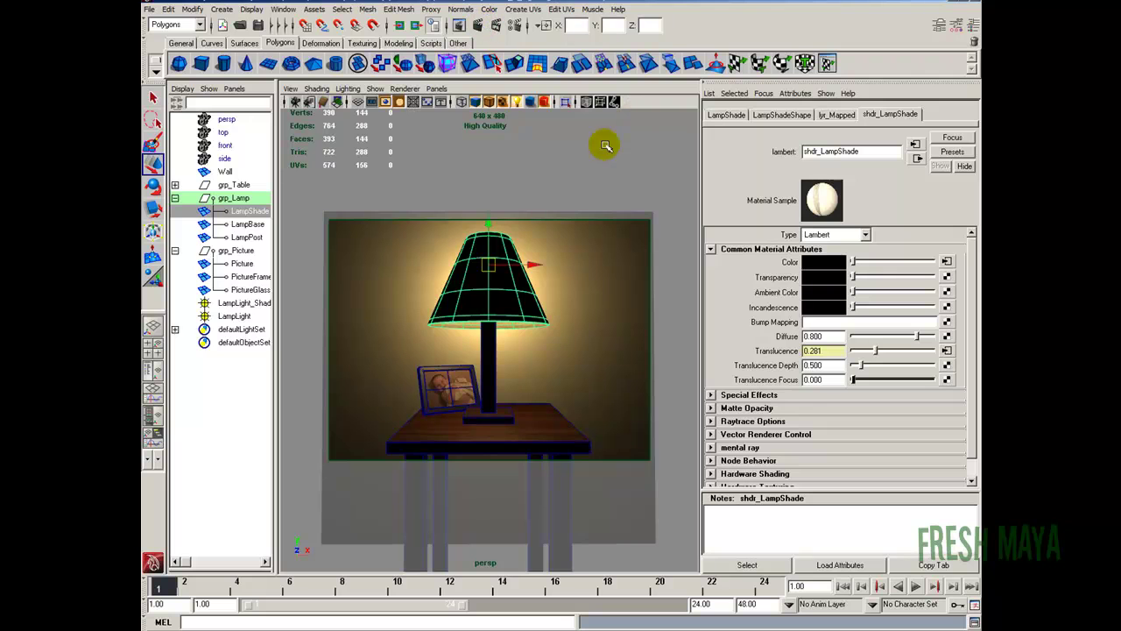
{"action": "left_click", "coordinate": [478, 27]}
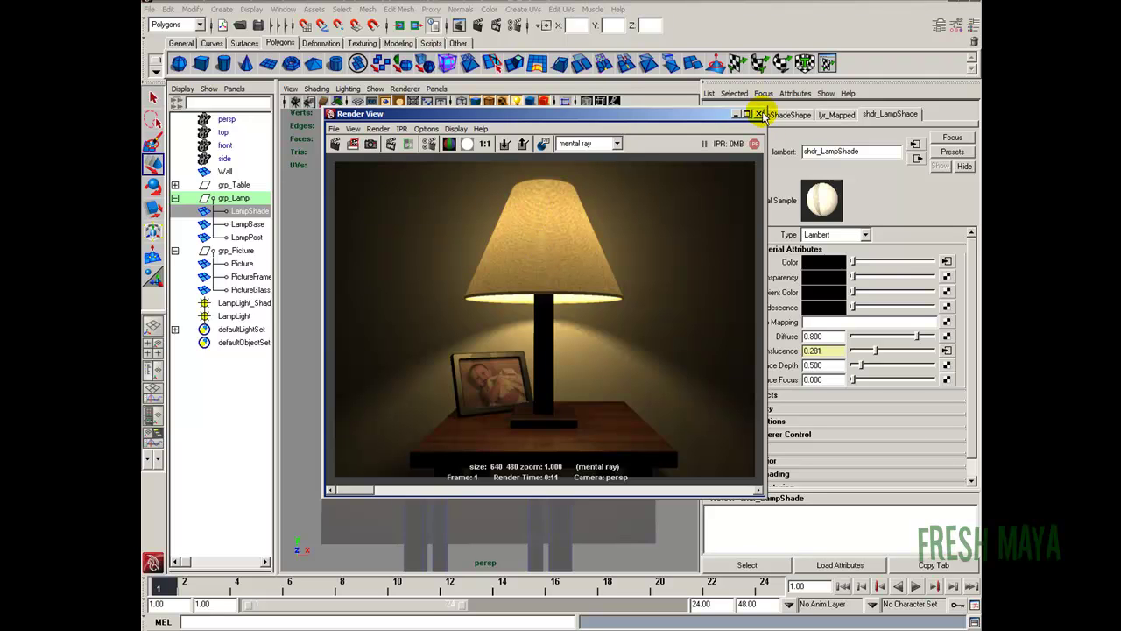
{"action": "left_click_drag", "start_coordinate": [358, 493], "coordinate": [393, 488]}
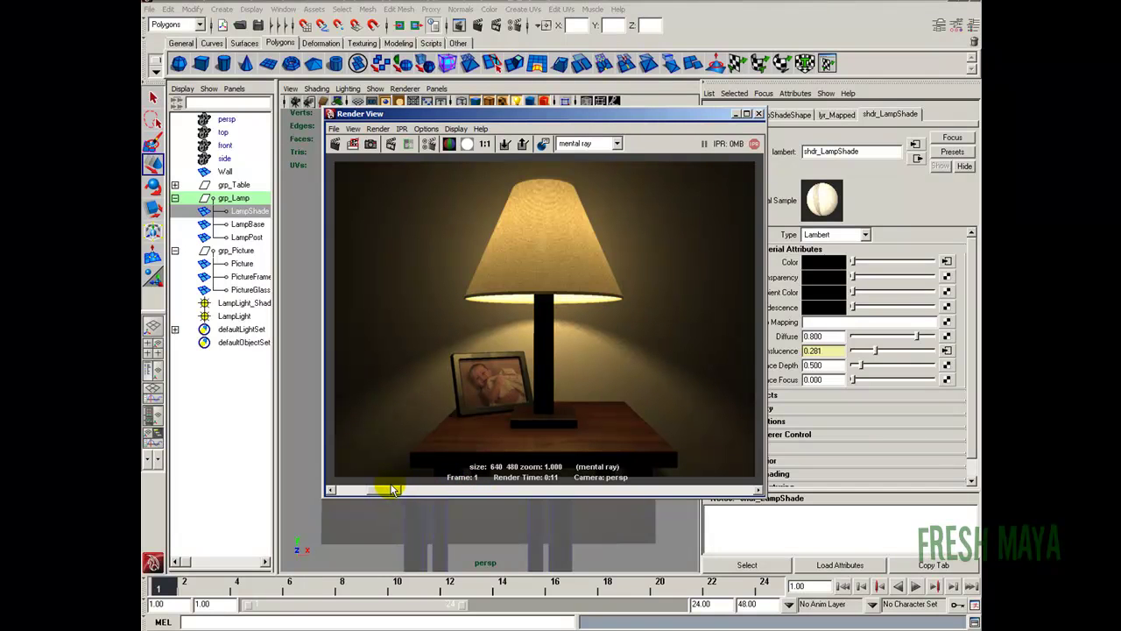
{"action": "left_click", "coordinate": [758, 114]}
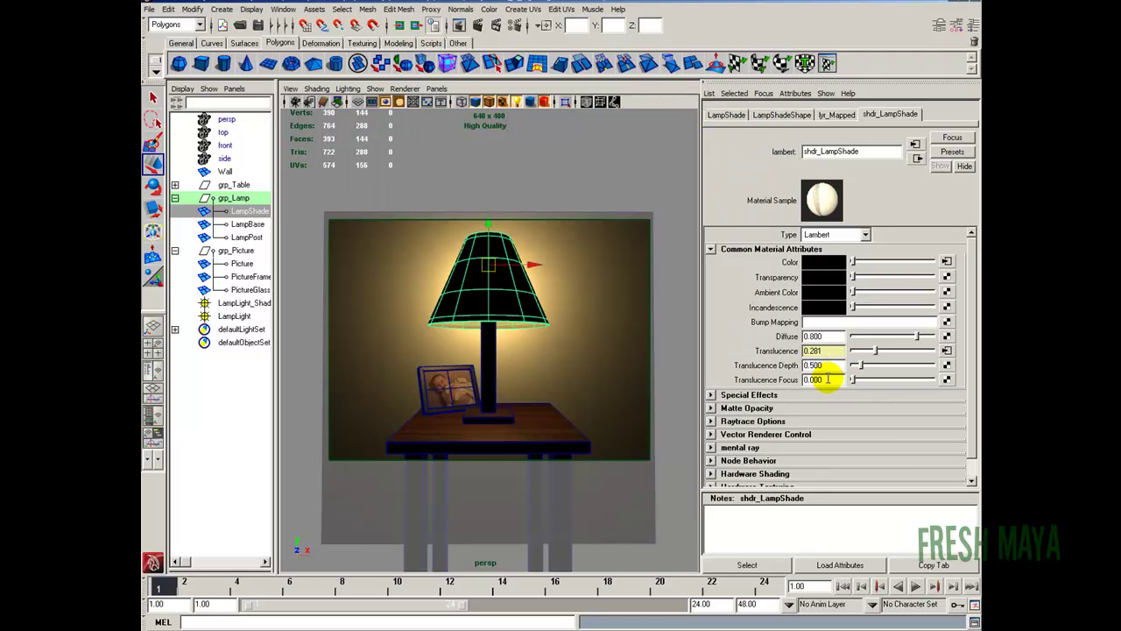
Set Translucence Focus to 0.5, reselect the lampshade and render the frame again.
{"action": "left_click_drag", "start_coordinate": [829, 379], "coordinate": [776, 390]}
{"action": "type", "text": "0.5"}
{"action": "key", "text": "Return"}
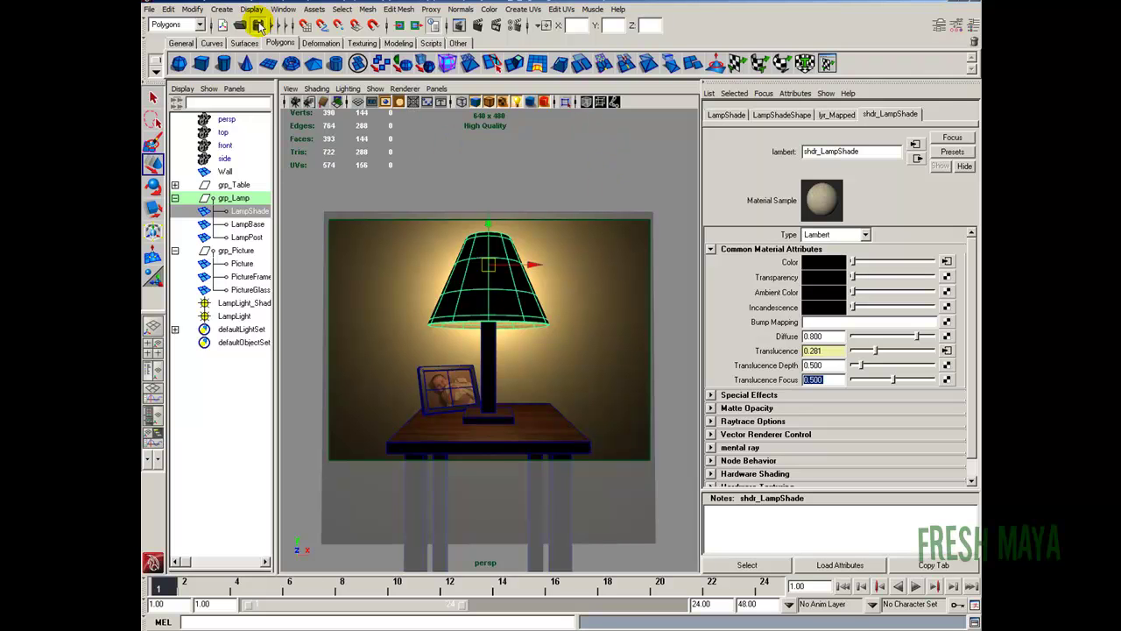
{"action": "left_click", "coordinate": [671, 274]}
{"action": "left_click", "coordinate": [501, 299]}
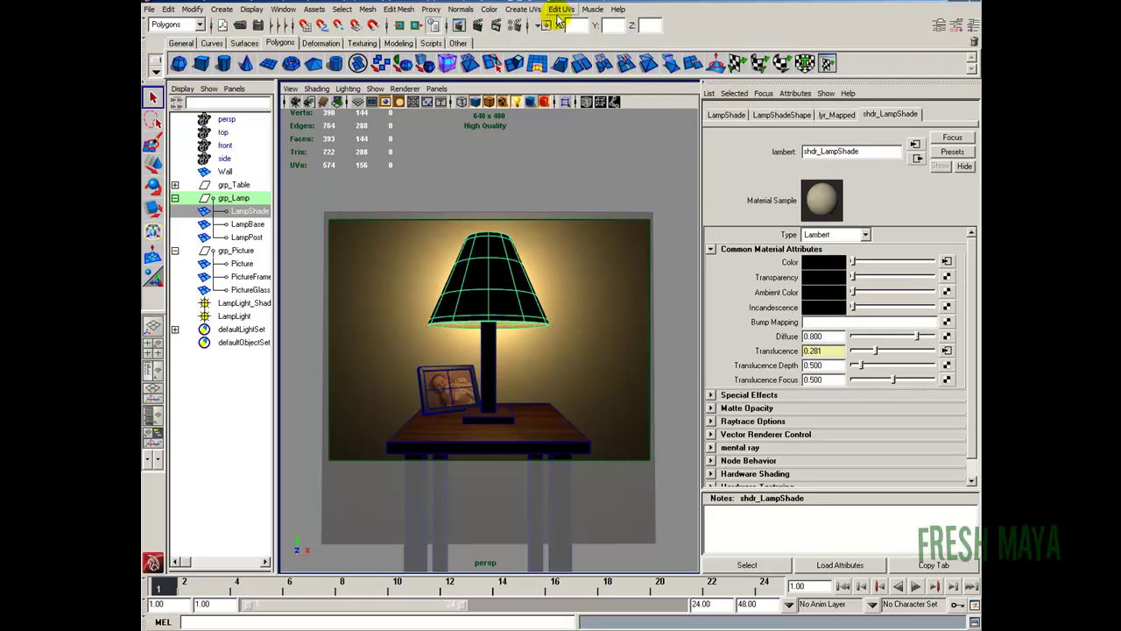
{"action": "left_click", "coordinate": [478, 25]}
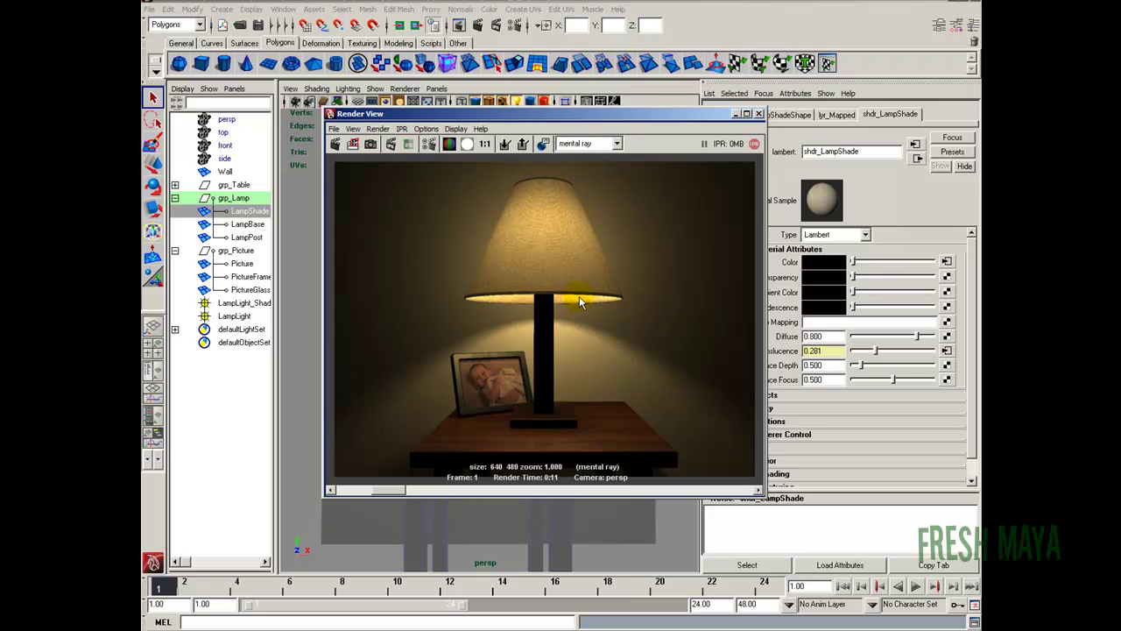
{"action": "left_click", "coordinate": [759, 114]}
{"action": "left_click", "coordinate": [222, 9]}
{"action": "mouse_move", "coordinate": [251, 74]}
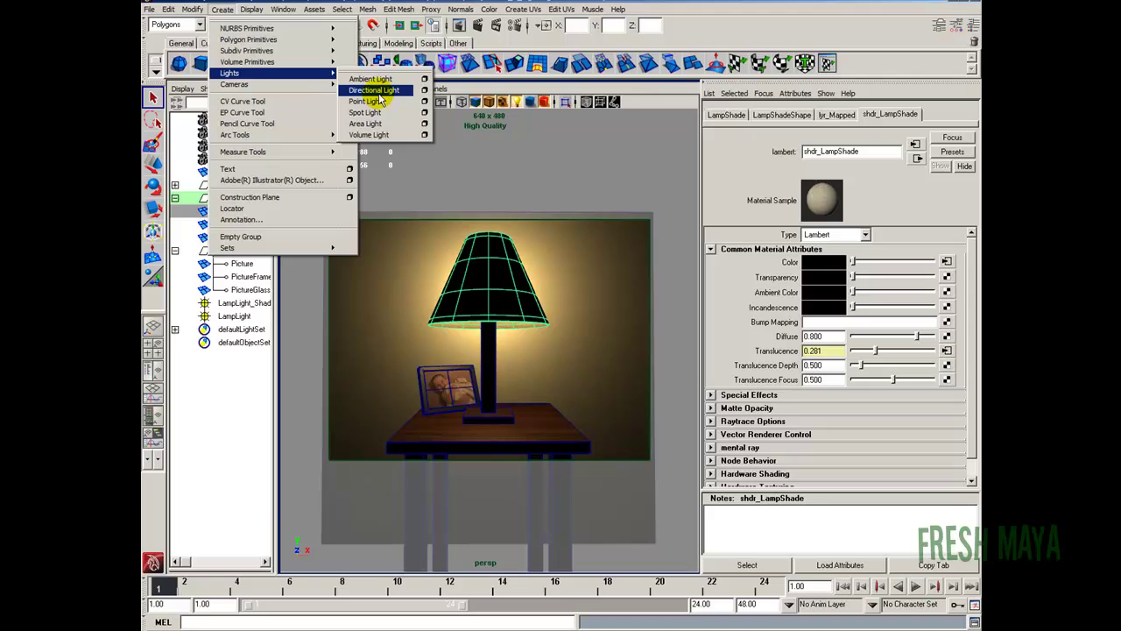
Create a directional light and rotate it to aim at the lamp and table.
{"action": "left_click", "coordinate": [384, 93]}
{"action": "key", "text": "w"}
{"action": "mouse_move", "coordinate": [521, 381]}
{"action": "left_mouse_down", "text": "alt"}
{"action": "mouse_move", "coordinate": [435, 373]}
{"action": "mouse_move", "coordinate": [588, 380]}
{"action": "mouse_move", "coordinate": [580, 397]}
{"action": "left_mouse_up", "text": "alt"}
{"action": "middle_click_drag", "start_coordinate": [580, 396], "coordinate": [514, 376], "text": "alt"}
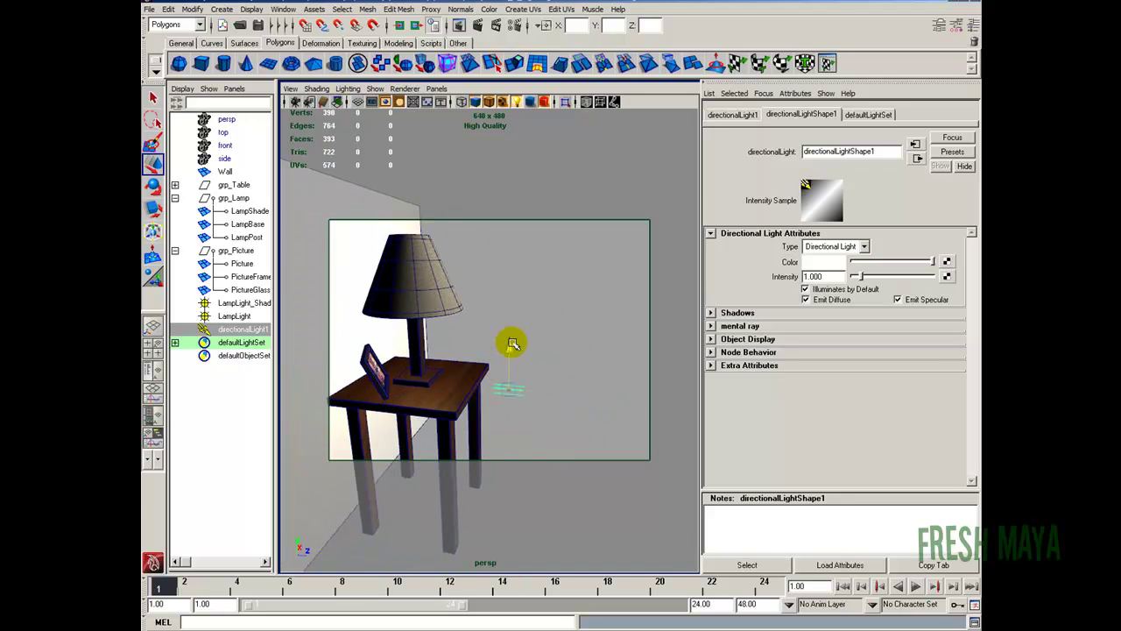
{"action": "scroll", "coordinate": [514, 306], "scroll_direction": "up", "scroll_amount": 3}
{"action": "key", "text": "e"}
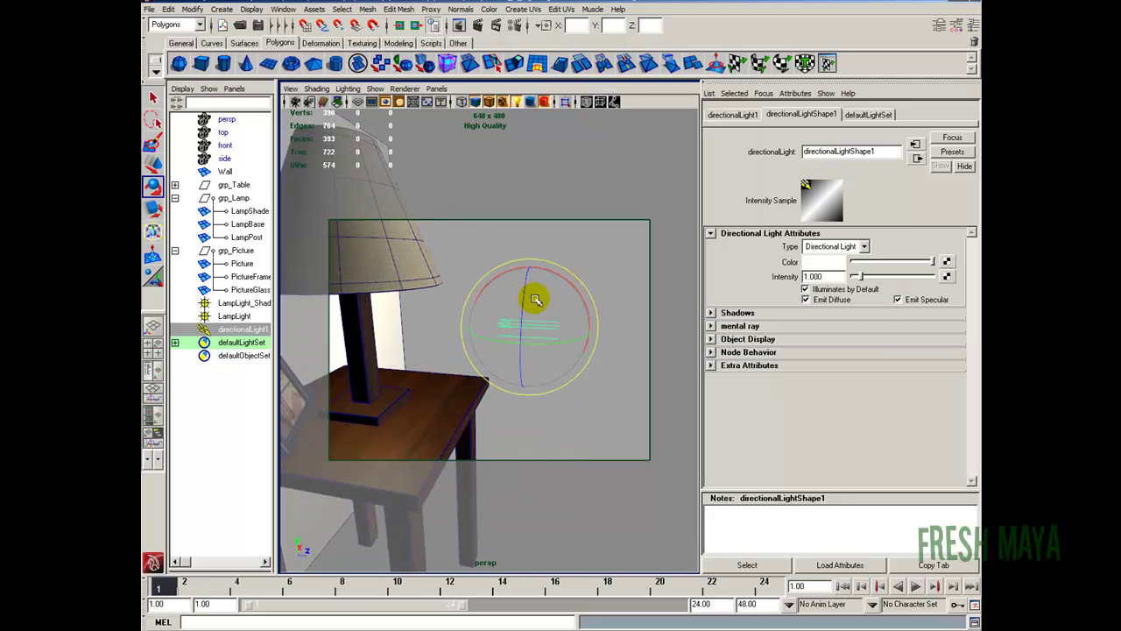
{"action": "mouse_move", "coordinate": [555, 269]}
{"action": "left_mouse_down"}
{"action": "mouse_move", "coordinate": [538, 251]}
{"action": "mouse_move", "coordinate": [553, 275]}
{"action": "mouse_move", "coordinate": [546, 261]}
{"action": "mouse_move", "coordinate": [455, 351]}
{"action": "left_mouse_up"}
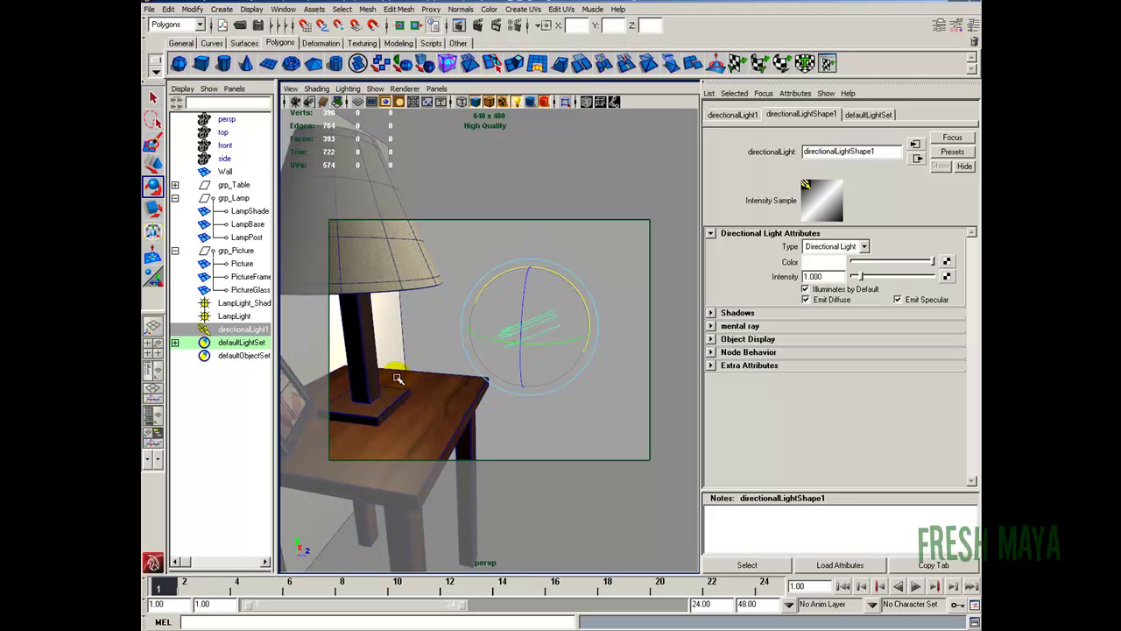
{"action": "key", "text": "w"}
{"action": "left_click_drag", "start_coordinate": [476, 408], "coordinate": [534, 381], "text": "alt"}
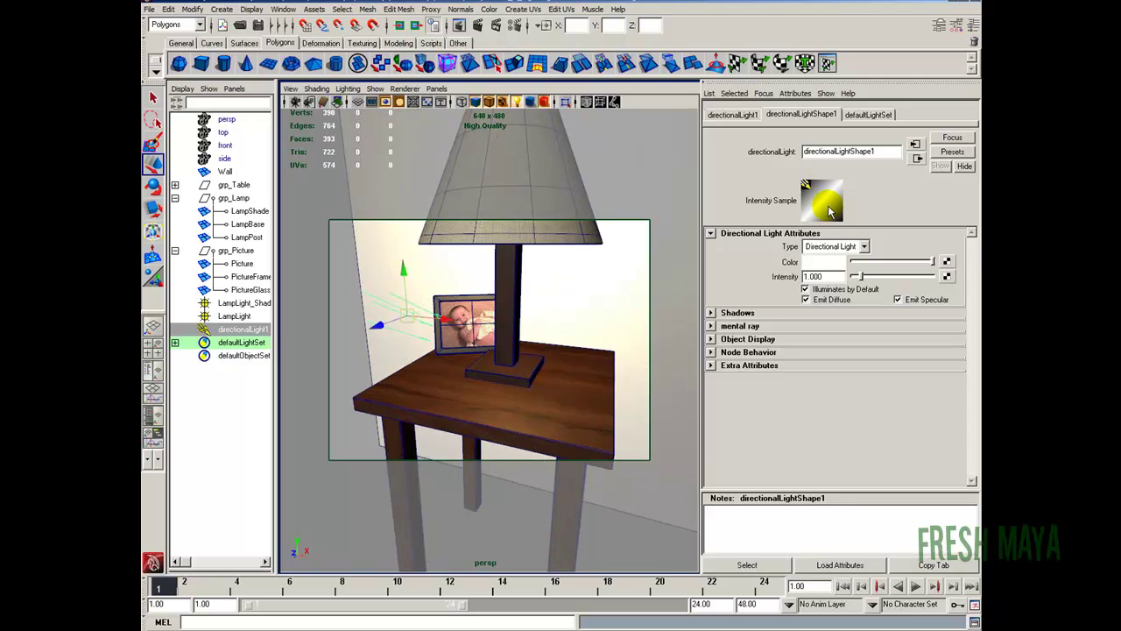
Give directionalLight1 a pale, desaturated orange colour and lower its Intensity to 0.248.
{"action": "left_click", "coordinate": [823, 262]}
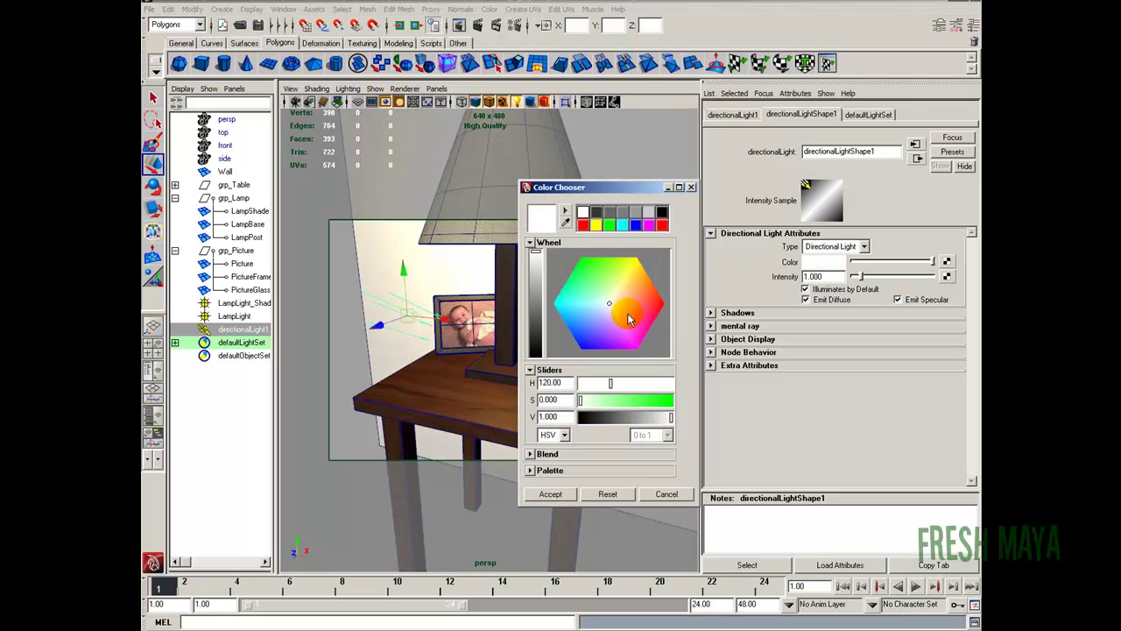
{"action": "left_click_drag", "start_coordinate": [613, 315], "coordinate": [651, 275]}
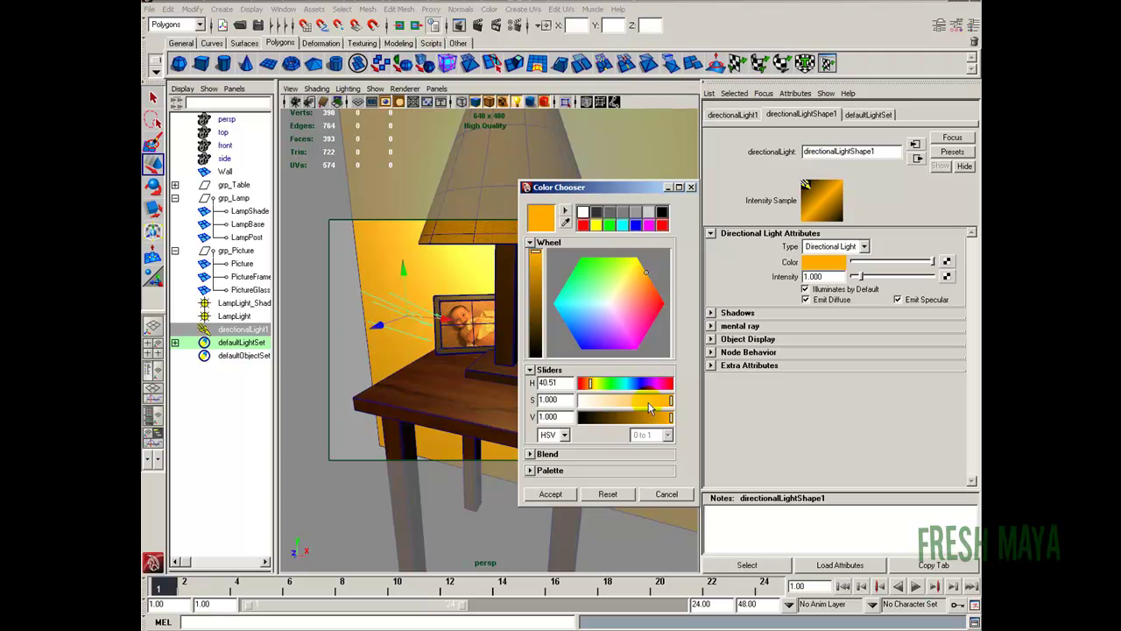
{"action": "left_click_drag", "start_coordinate": [671, 401], "coordinate": [627, 407]}
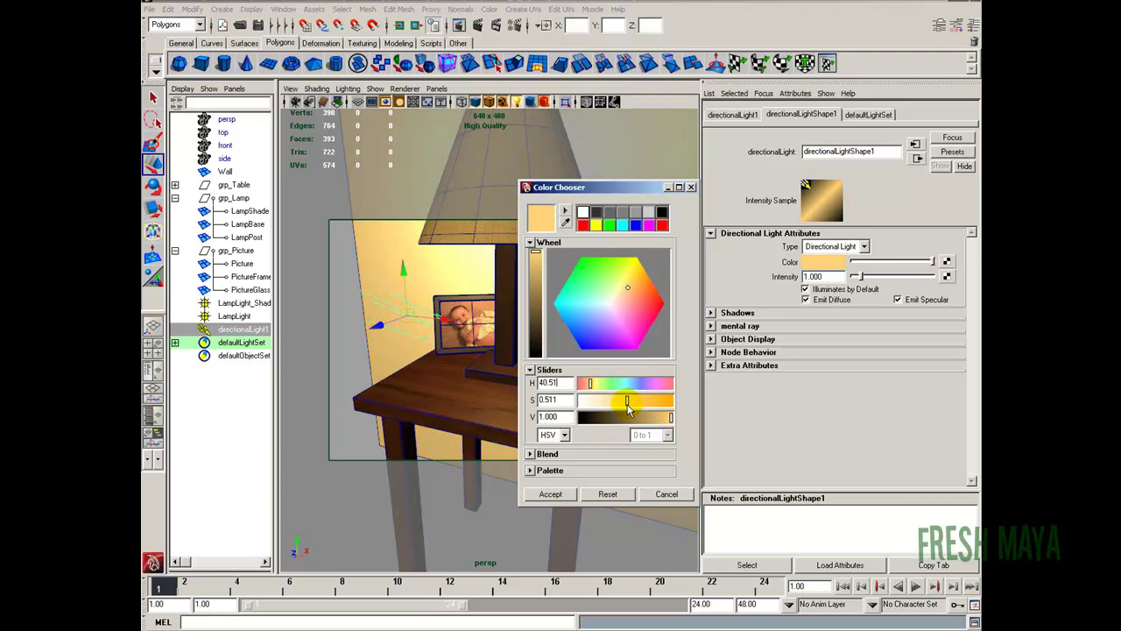
{"action": "left_click", "coordinate": [565, 494]}
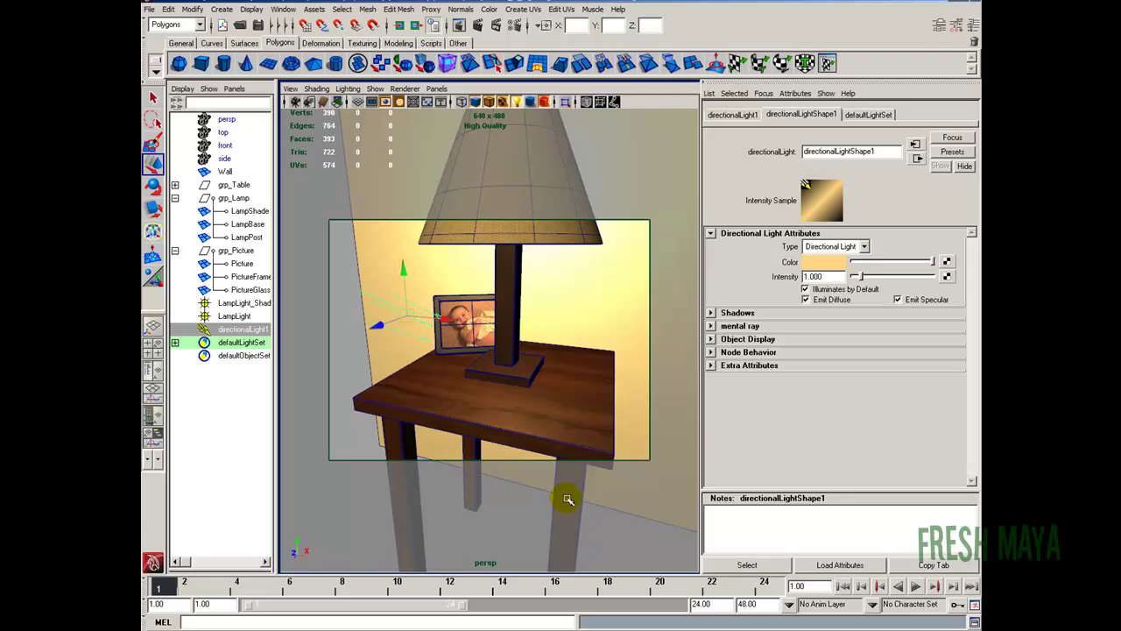
{"action": "left_click_drag", "start_coordinate": [861, 276], "coordinate": [860, 277]}
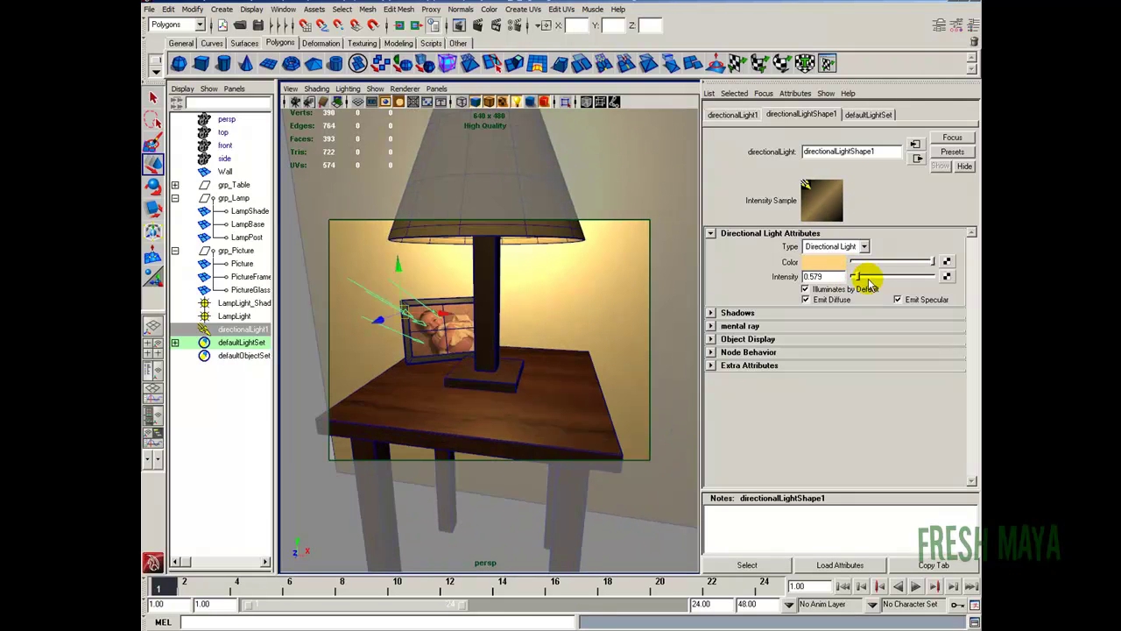
{"action": "left_click_drag", "start_coordinate": [870, 281], "coordinate": [856, 278]}
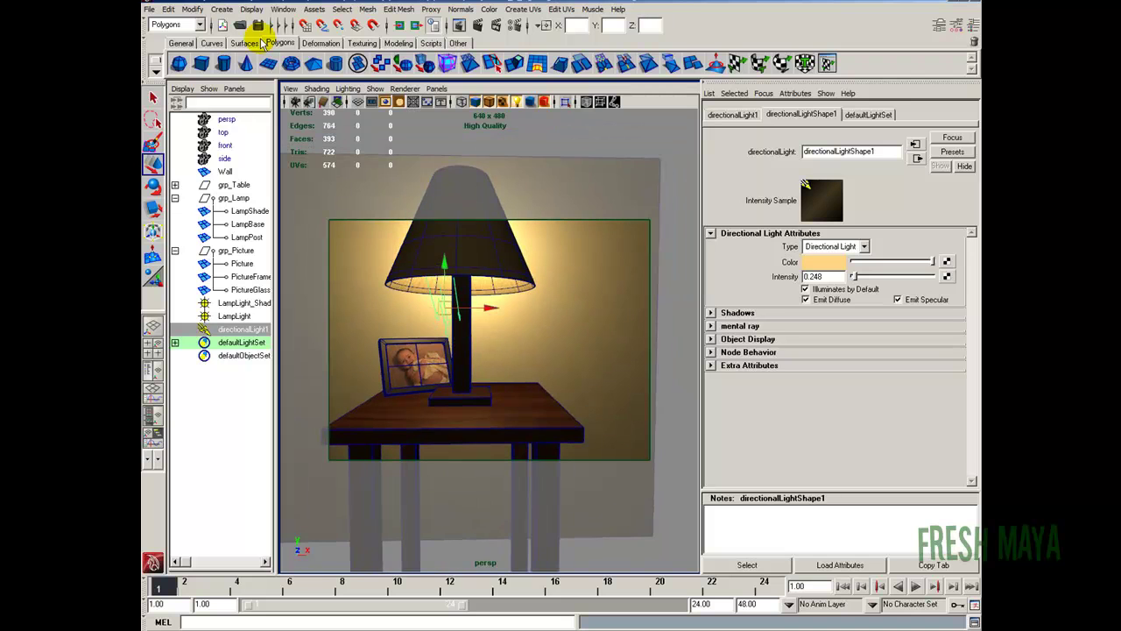
Return the camera to the RenderAngle bookmark and select the lamp post, lamp base and table top.
{"action": "left_click", "coordinate": [290, 89]}
{"action": "mouse_move", "coordinate": [329, 223]}
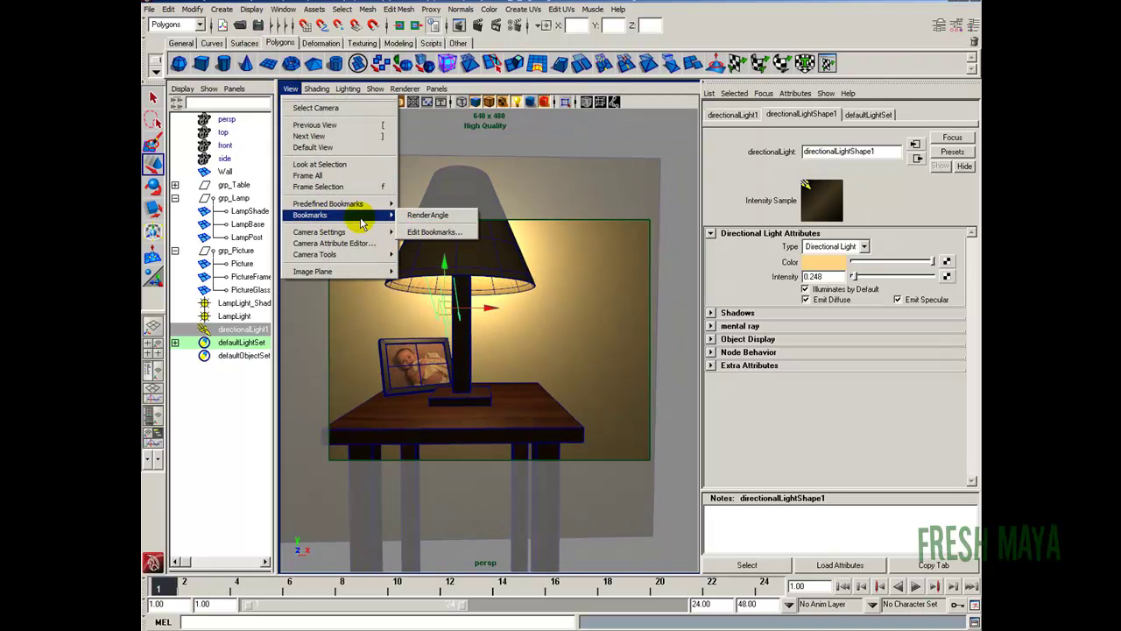
{"action": "left_click", "coordinate": [427, 216]}
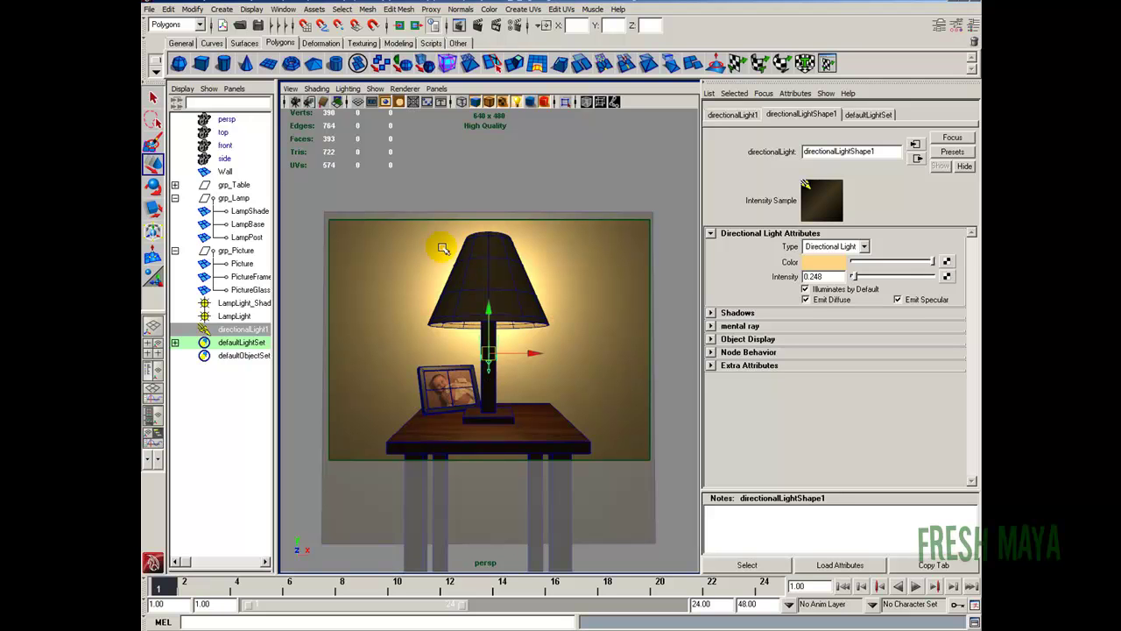
{"action": "left_click", "coordinate": [490, 399]}
{"action": "left_click", "coordinate": [505, 419]}
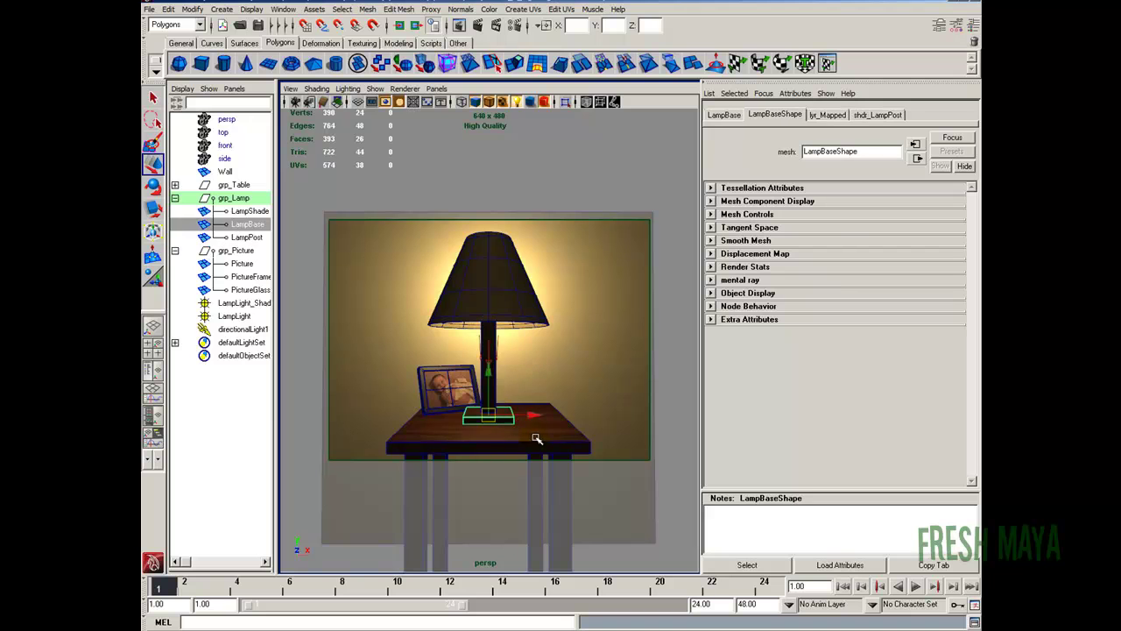
{"action": "left_click", "coordinate": [530, 452]}
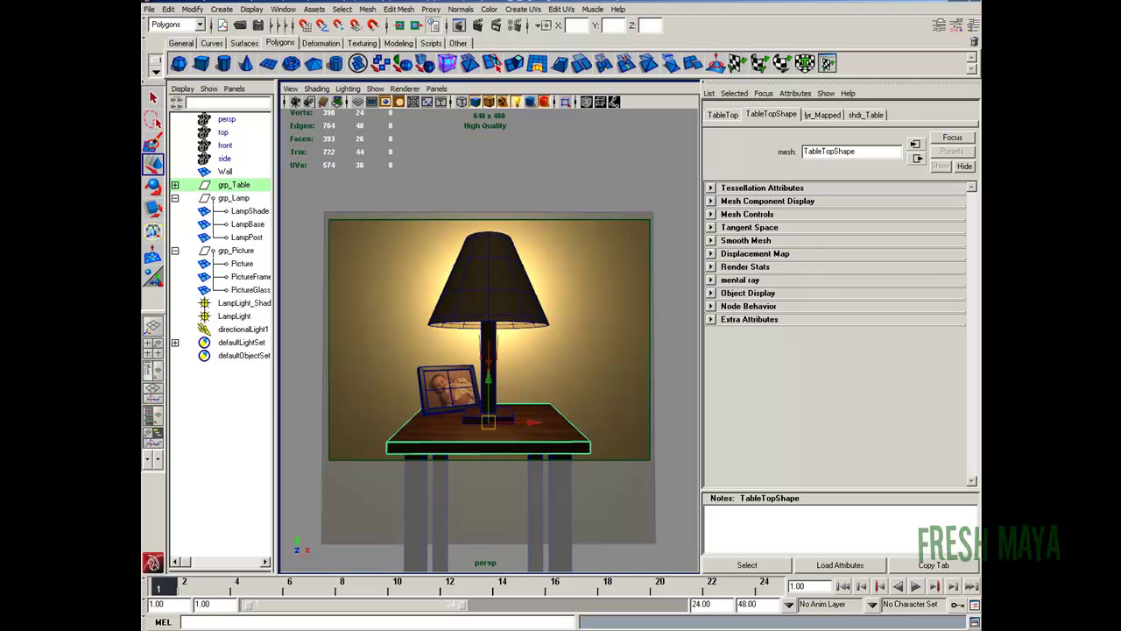
Switch to the Rendering menu set and open the Light-Centric Light Linking Editor.
{"action": "left_click", "coordinate": [198, 25]}
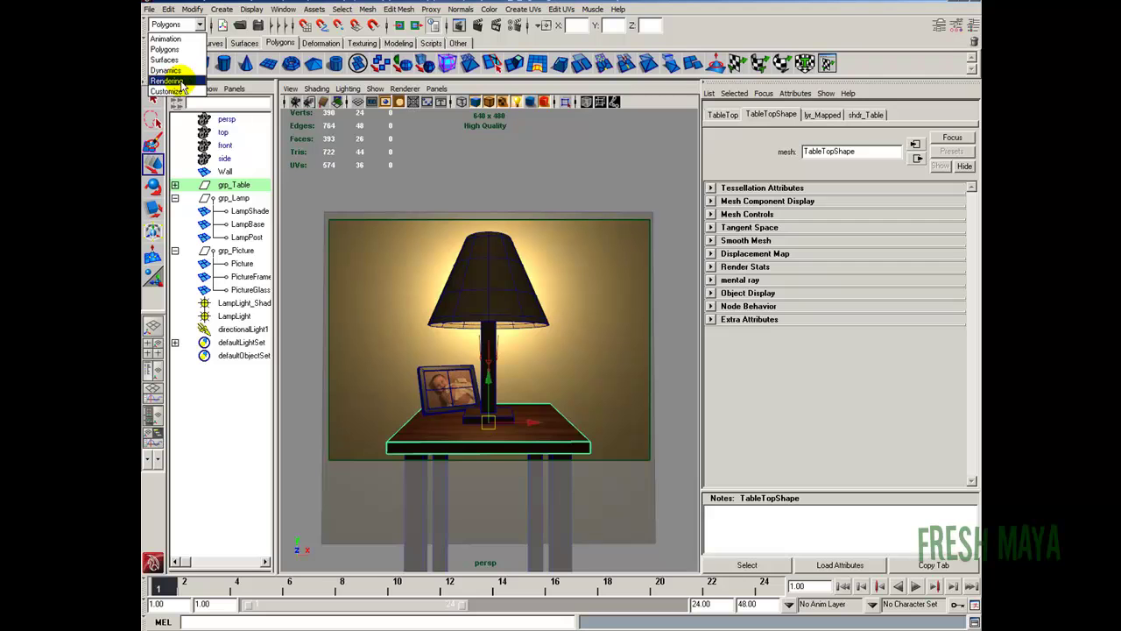
{"action": "left_click", "coordinate": [168, 80]}
{"action": "left_click", "coordinate": [356, 10]}
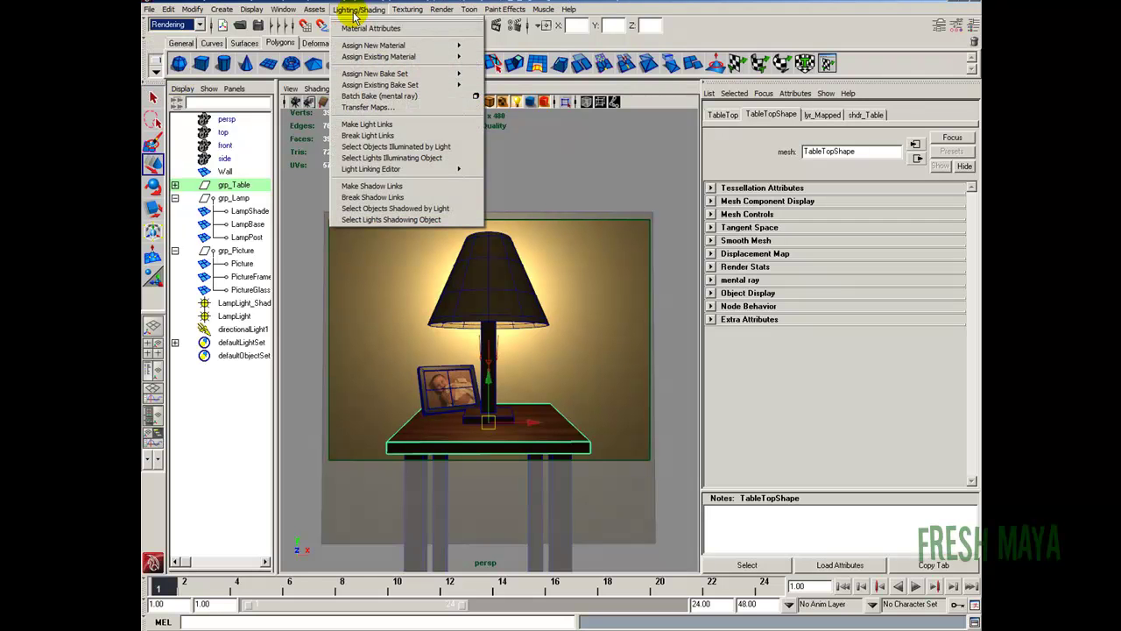
{"action": "mouse_move", "coordinate": [377, 169]}
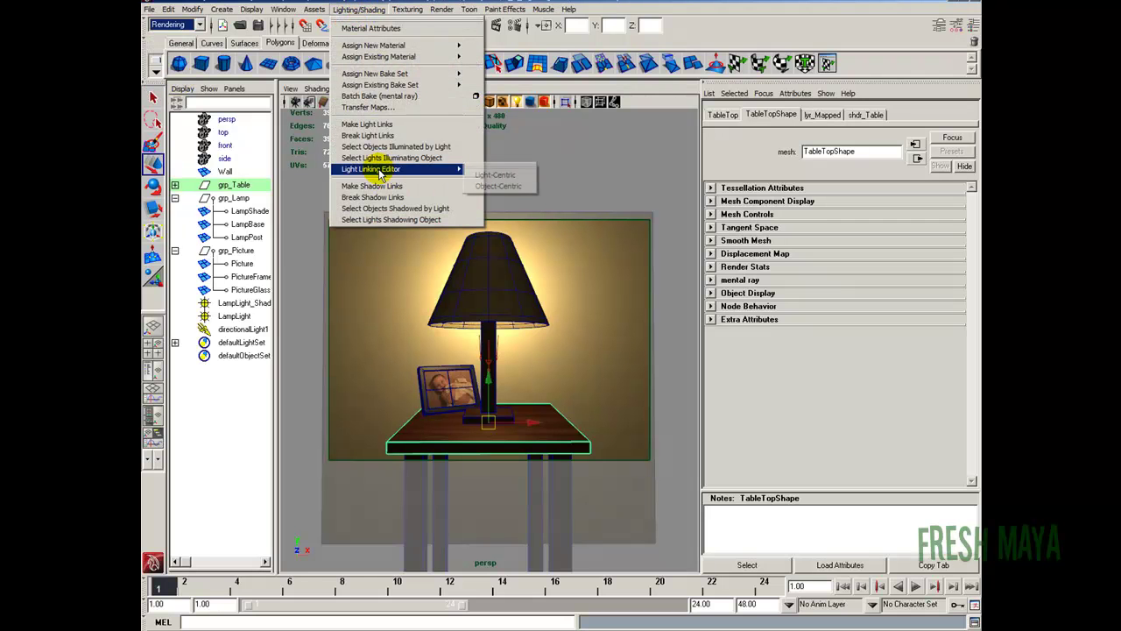
{"action": "left_click", "coordinate": [494, 175]}
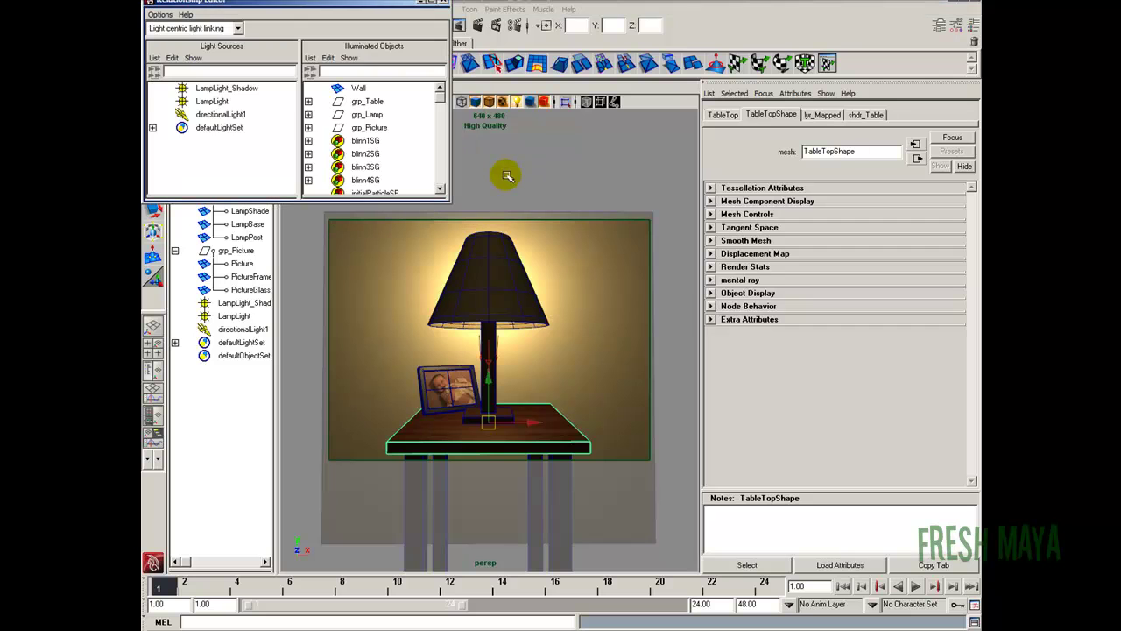
Show the objects directionalLight1 illuminates and toggle its link to the Wall.
{"action": "left_click", "coordinate": [212, 116]}
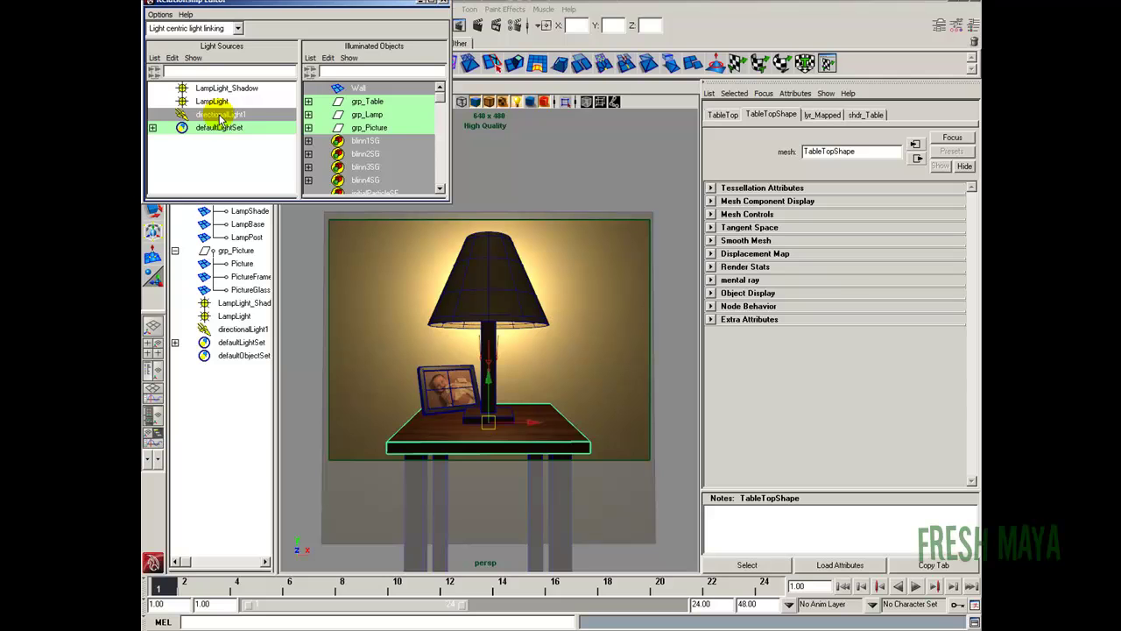
{"action": "scroll", "coordinate": [438, 96], "scroll_direction": "down", "scroll_amount": 2}
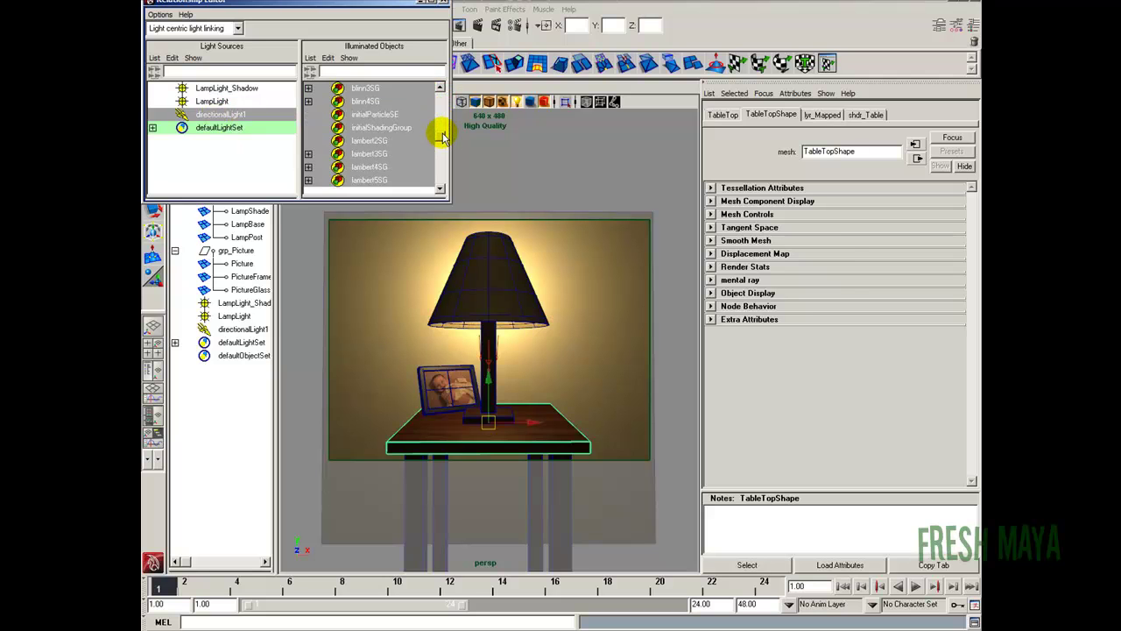
{"action": "scroll", "coordinate": [441, 114], "scroll_direction": "up", "scroll_amount": 2}
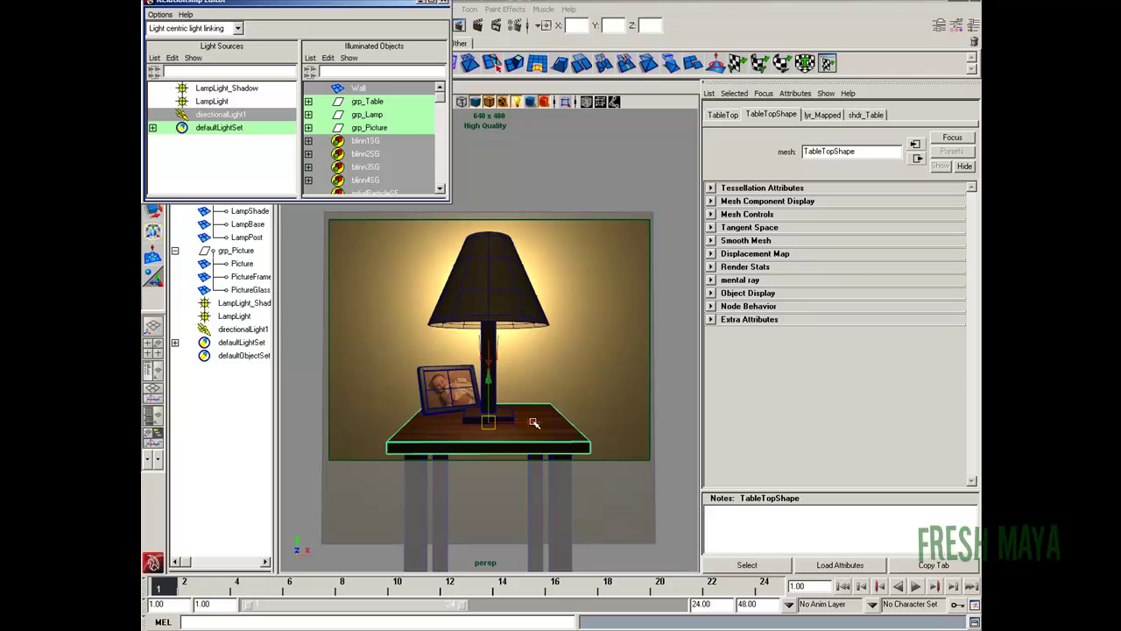
{"action": "left_click", "coordinate": [350, 90]}
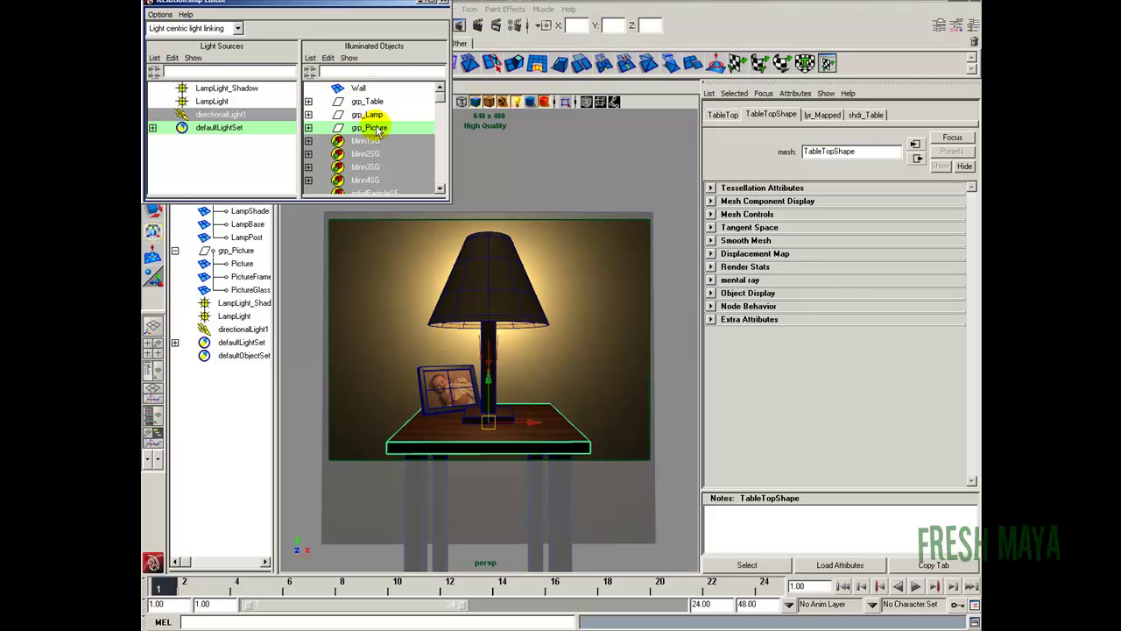
Expand grp_Table and grp_Lamp, link LampPost and LampBase to directionalLight1, and close the editor.
{"action": "left_click", "coordinate": [307, 101]}
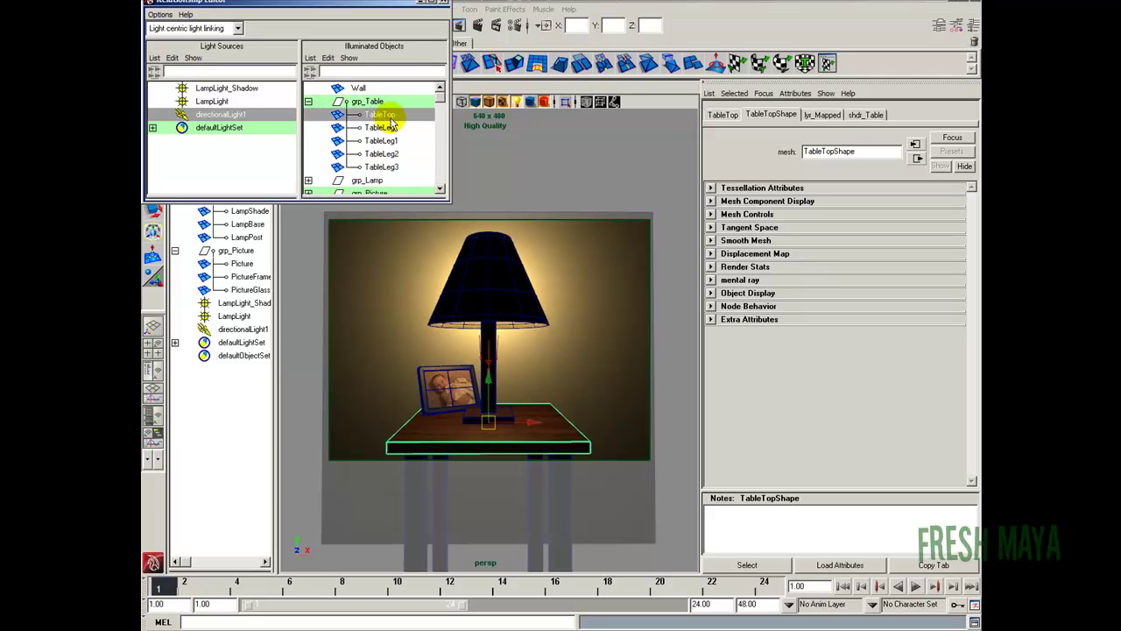
{"action": "scroll", "coordinate": [438, 97], "scroll_direction": "down", "scroll_amount": 2}
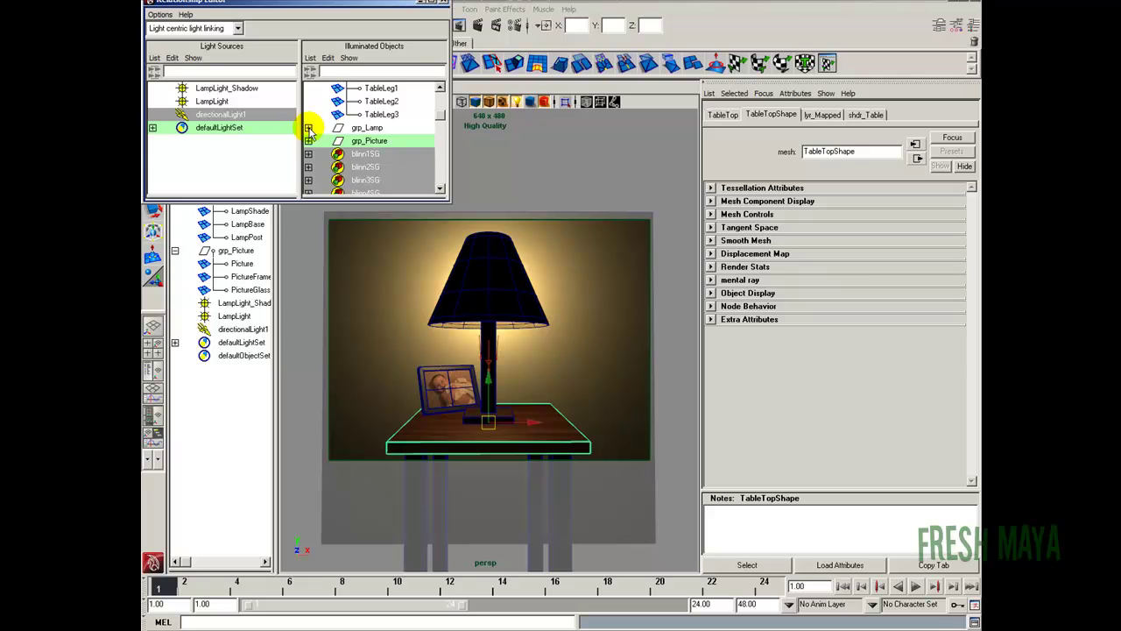
{"action": "left_click", "coordinate": [308, 128]}
{"action": "scroll", "coordinate": [438, 113], "scroll_direction": "down", "scroll_amount": 1}
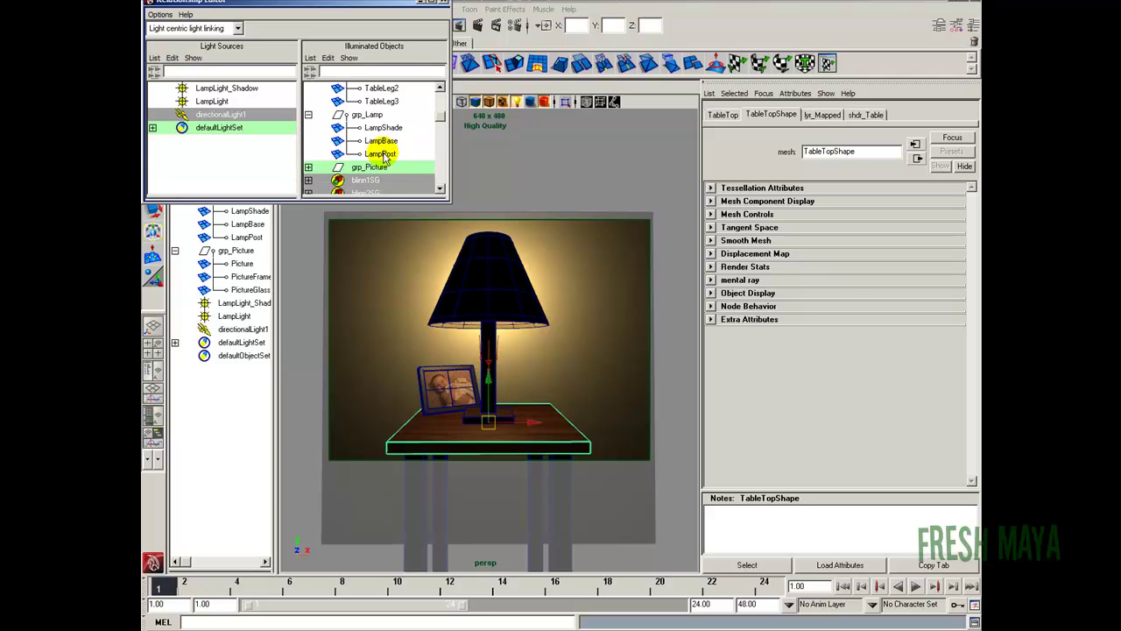
{"action": "left_click", "coordinate": [377, 155]}
{"action": "left_click", "coordinate": [380, 141]}
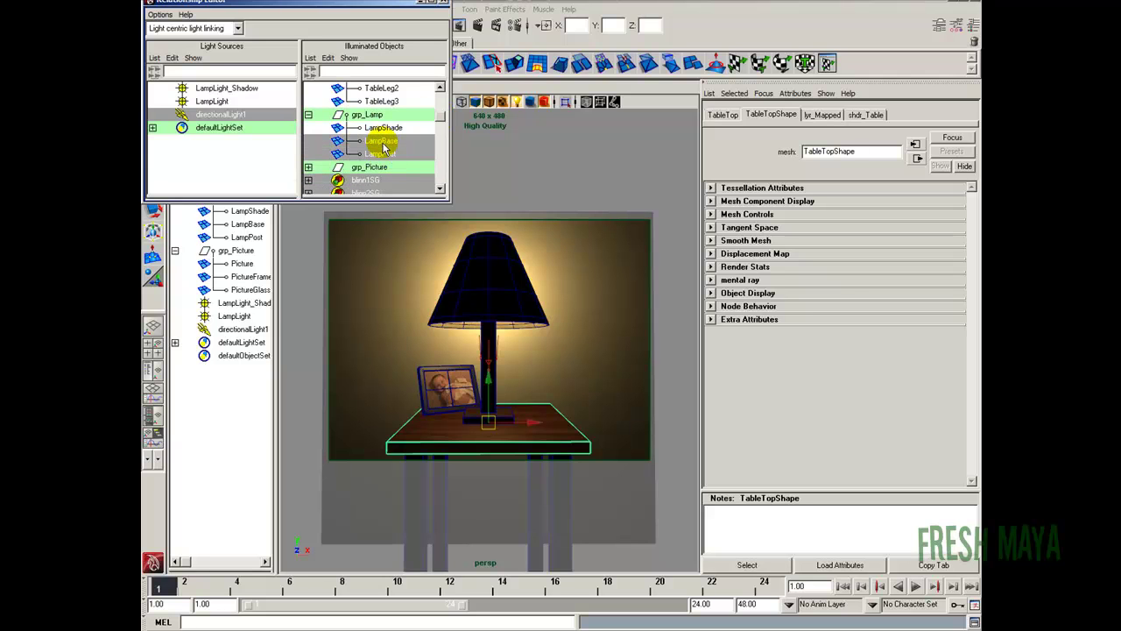
{"action": "left_click", "coordinate": [443, 1]}
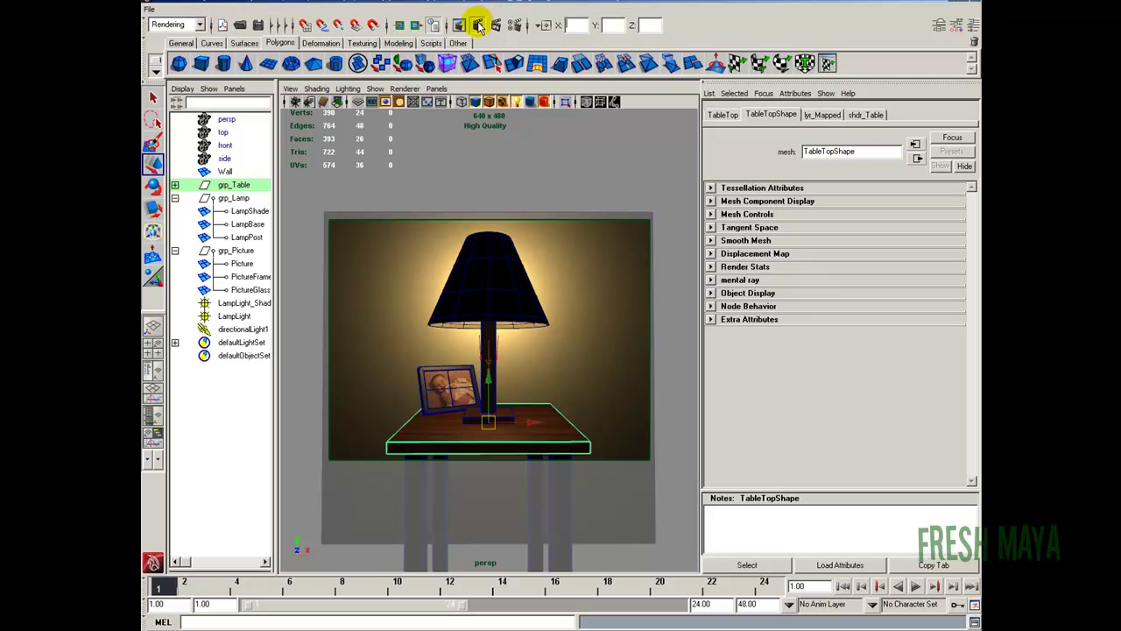
Render the current frame in mental ray and scroll the image browser to the previously stored render.
{"action": "left_click", "coordinate": [477, 26]}
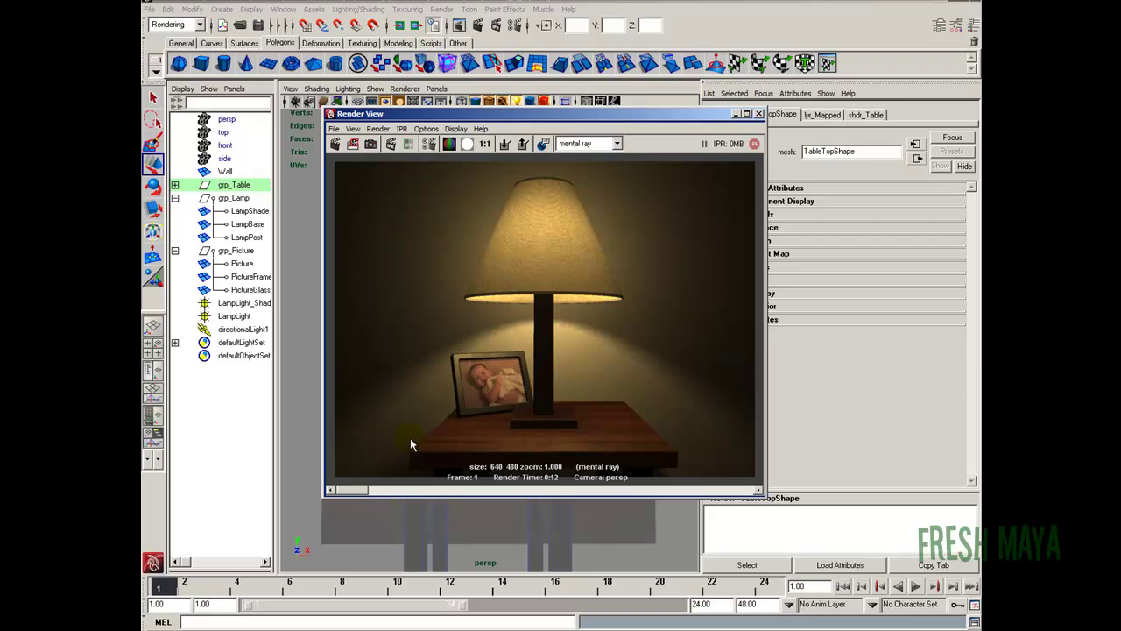
{"action": "left_click_drag", "start_coordinate": [359, 495], "coordinate": [425, 494]}
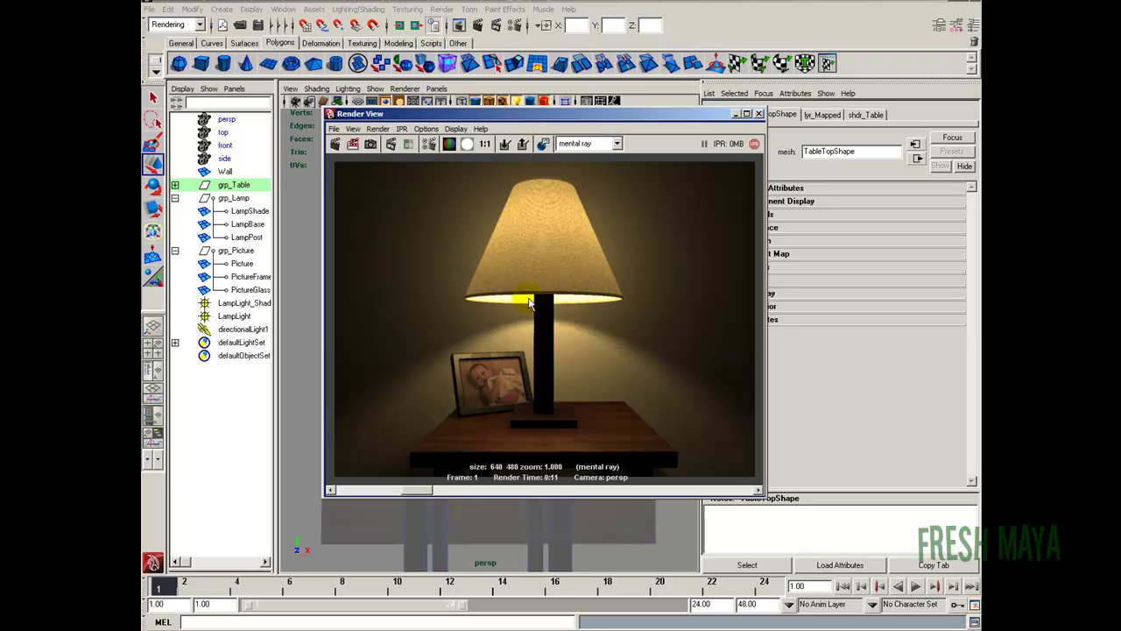
Remove one stored render and flip between the remaining lamp renders to compare the shade's glow.
{"action": "left_click", "coordinate": [523, 144]}
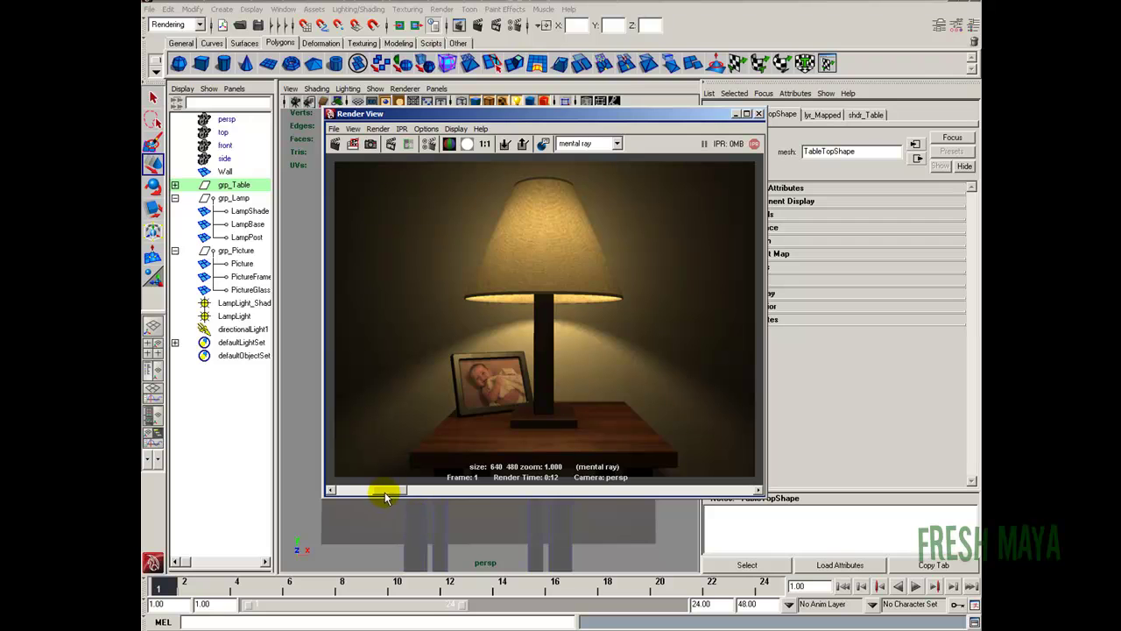
{"action": "left_click_drag", "start_coordinate": [383, 495], "coordinate": [411, 496]}
{"action": "left_click", "coordinate": [523, 145]}
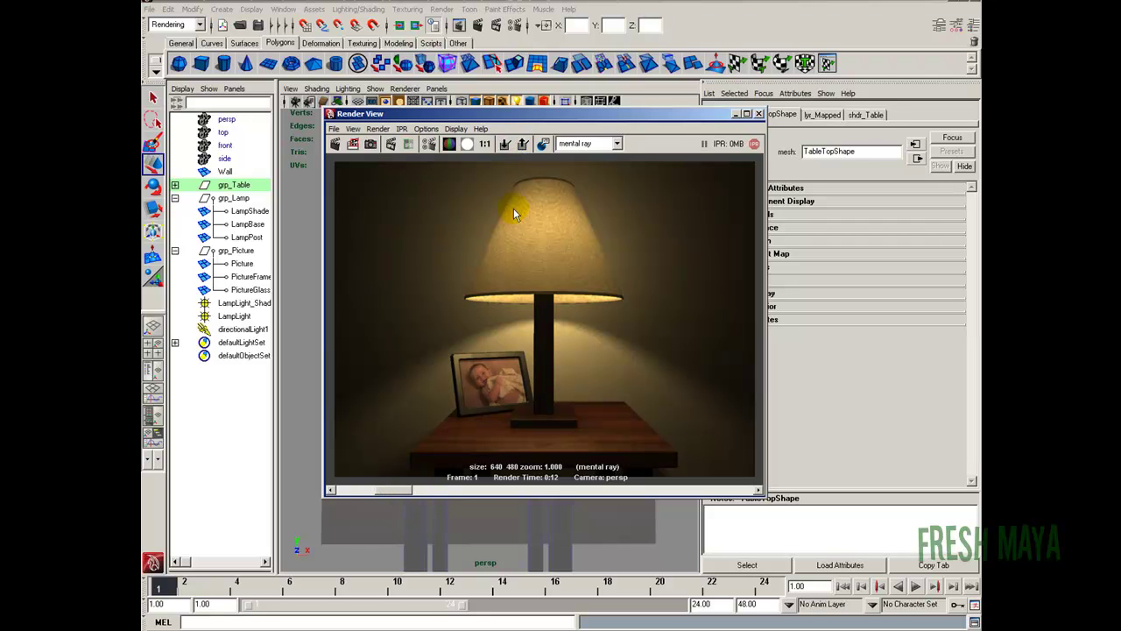
{"action": "mouse_move", "coordinate": [409, 492]}
{"action": "left_mouse_down"}
{"action": "mouse_move", "coordinate": [375, 490]}
{"action": "mouse_move", "coordinate": [430, 488]}
{"action": "mouse_move", "coordinate": [371, 496]}
{"action": "mouse_move", "coordinate": [426, 500]}
{"action": "mouse_move", "coordinate": [359, 500]}
{"action": "mouse_move", "coordinate": [436, 506]}
{"action": "mouse_move", "coordinate": [346, 496]}
{"action": "mouse_move", "coordinate": [425, 493]}
{"action": "mouse_move", "coordinate": [351, 493]}
{"action": "mouse_move", "coordinate": [408, 493]}
{"action": "mouse_move", "coordinate": [393, 480]}
{"action": "left_mouse_up"}
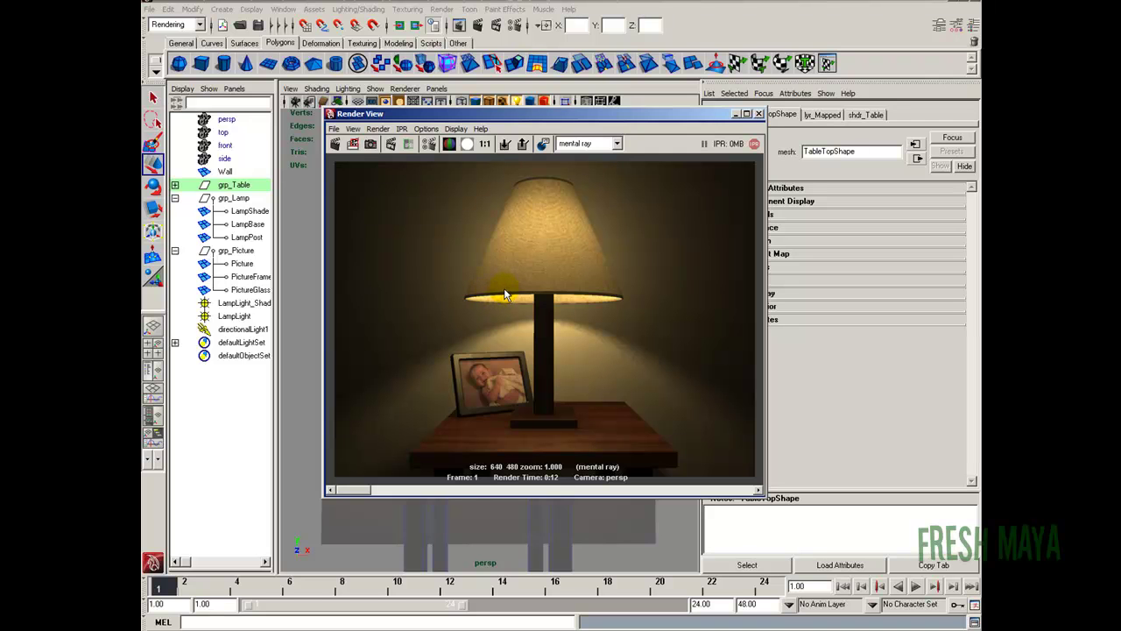
Close the Render View and look up at the lampshade with default lighting (hotkey 6).
{"action": "left_click", "coordinate": [759, 114]}
{"action": "left_click_drag", "start_coordinate": [448, 373], "coordinate": [506, 262], "text": "alt"}
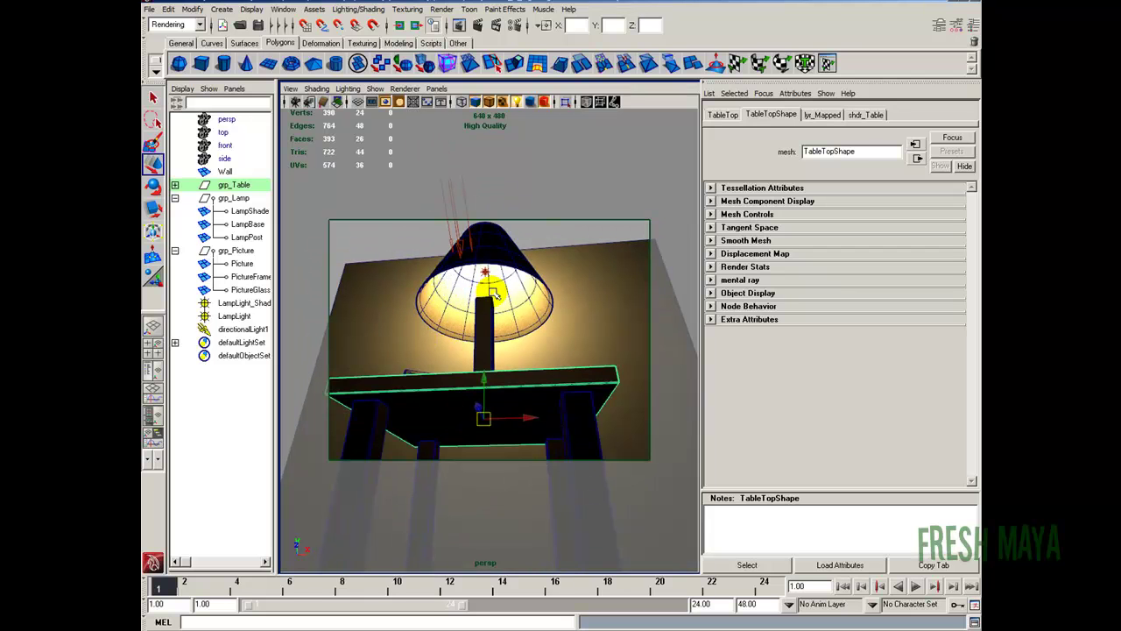
{"action": "key", "text": "6"}
{"action": "right_click_drag", "start_coordinate": [490, 306], "coordinate": [521, 359], "text": "alt"}
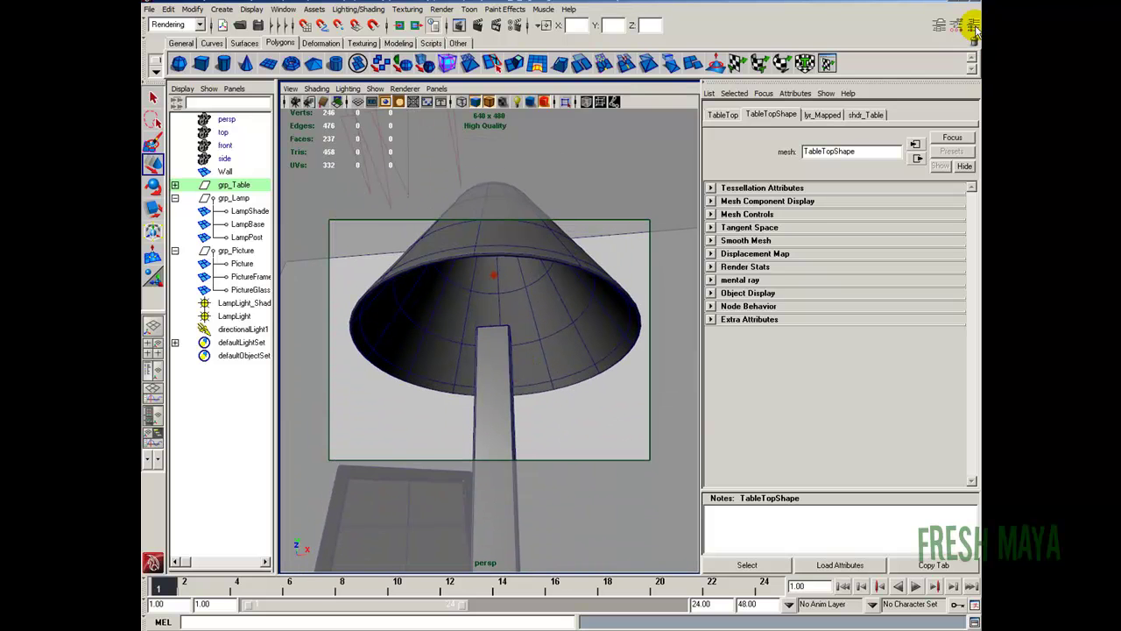
Show the Channel Box, use a single perspective layout, and select LampShade from beneath.
{"action": "left_click", "coordinate": [971, 24]}
{"action": "left_click", "coordinate": [153, 326]}
{"action": "left_click_drag", "start_coordinate": [400, 338], "coordinate": [461, 333], "text": "alt"}
{"action": "right_click_drag", "start_coordinate": [461, 333], "coordinate": [593, 280], "text": "alt"}
{"action": "left_click", "coordinate": [593, 280]}
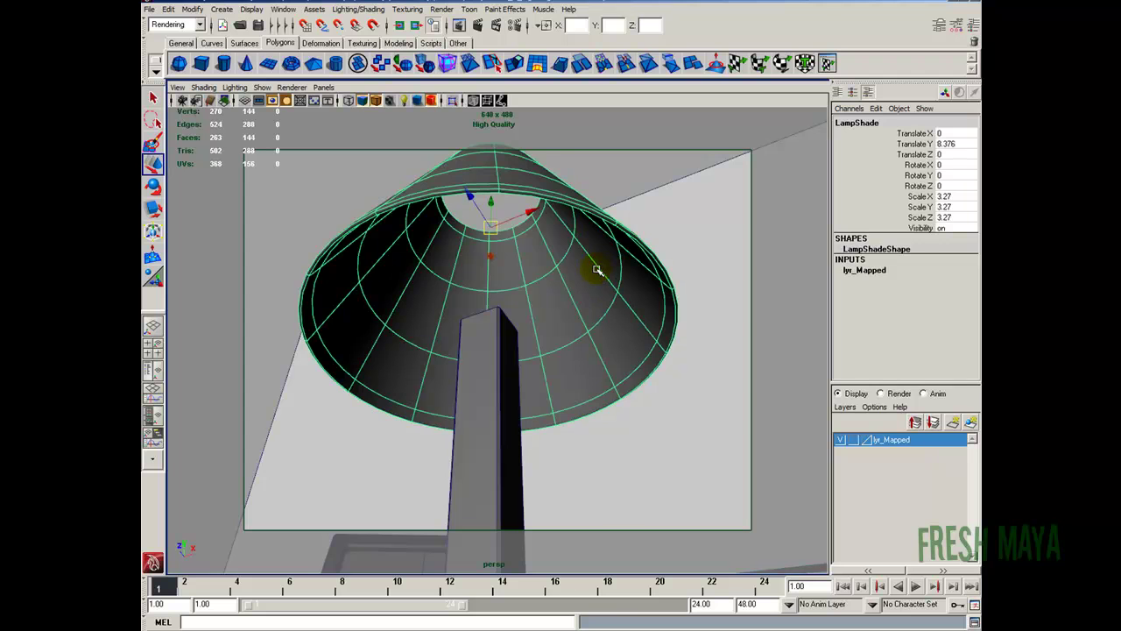
In face mode (F11), select the face rings around the lampshade's inner opening, top opening and rims.
{"action": "key", "text": "F11"}
{"action": "left_click", "coordinate": [523, 225]}
{"action": "mouse_move", "coordinate": [523, 225]}
{"action": "right_mouse_down", "text": "alt"}
{"action": "mouse_move", "coordinate": [513, 283]}
{"action": "mouse_move", "coordinate": [508, 228]}
{"action": "right_mouse_up", "text": "alt"}
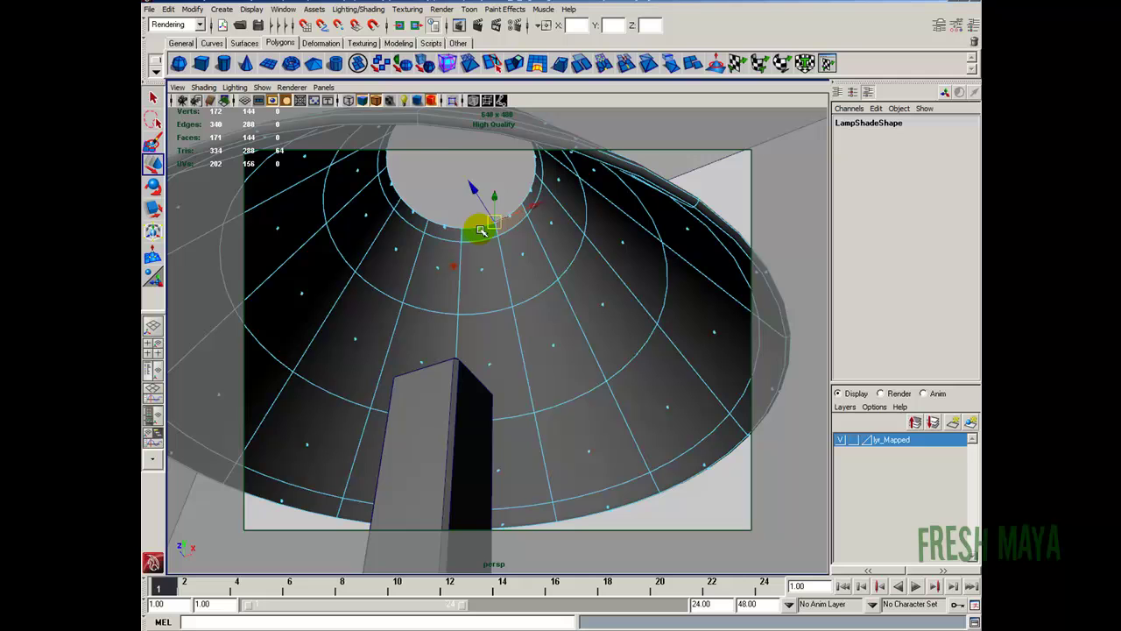
{"action": "double_click", "coordinate": [476, 231], "text": "shift"}
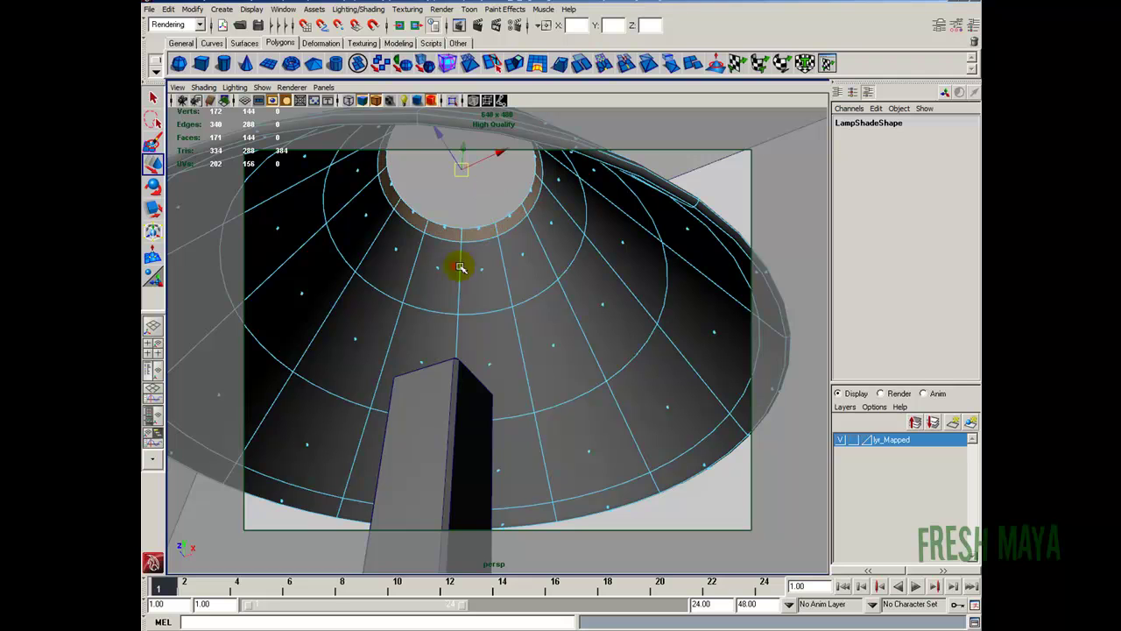
{"action": "left_click", "coordinate": [509, 219]}
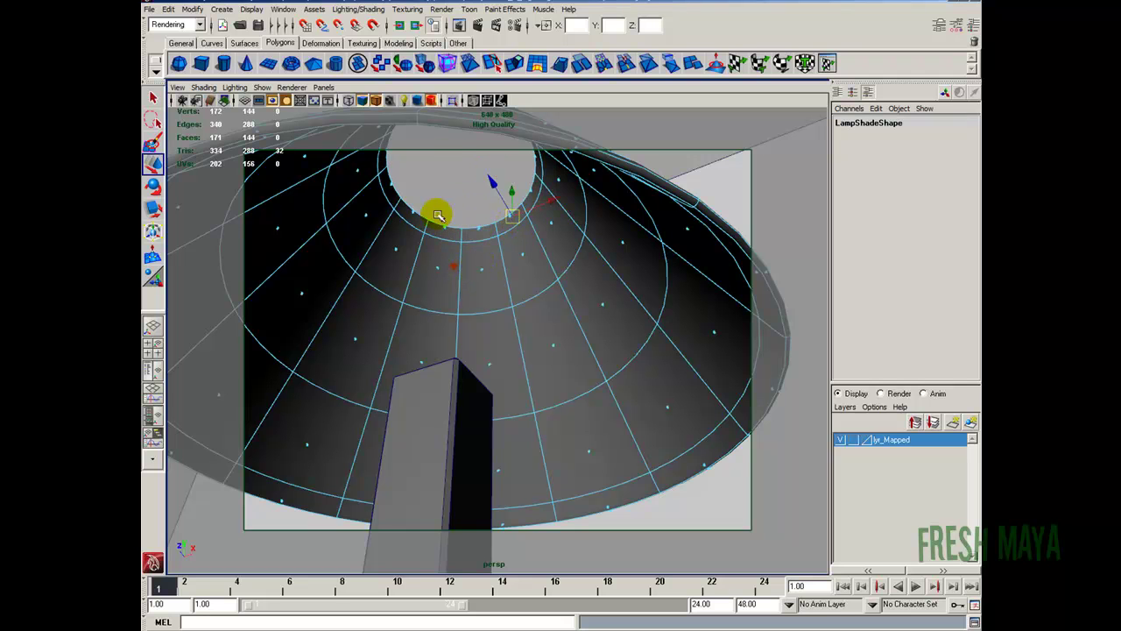
{"action": "left_click", "coordinate": [478, 230]}
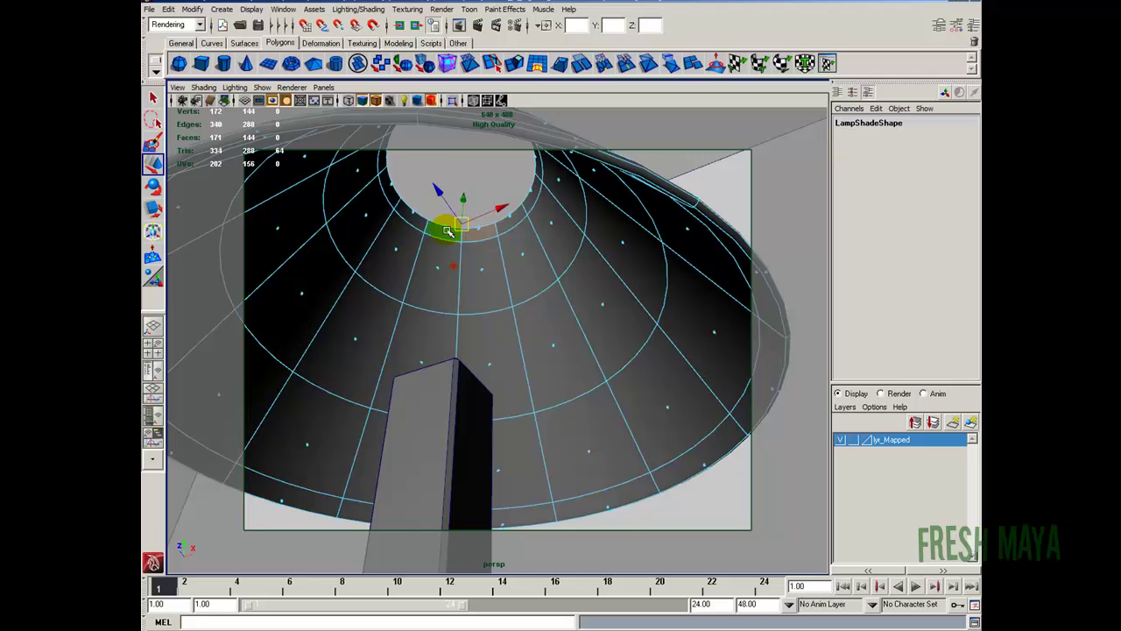
{"action": "double_click", "coordinate": [447, 229], "text": "shift"}
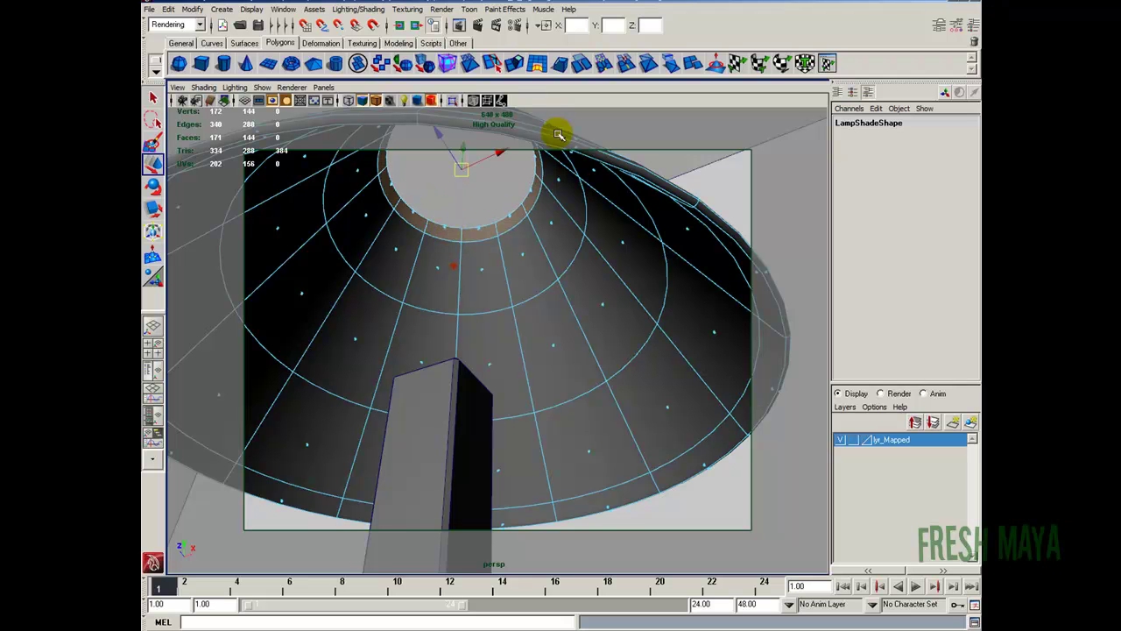
{"action": "right_click_drag", "start_coordinate": [668, 355], "coordinate": [503, 339], "text": "alt"}
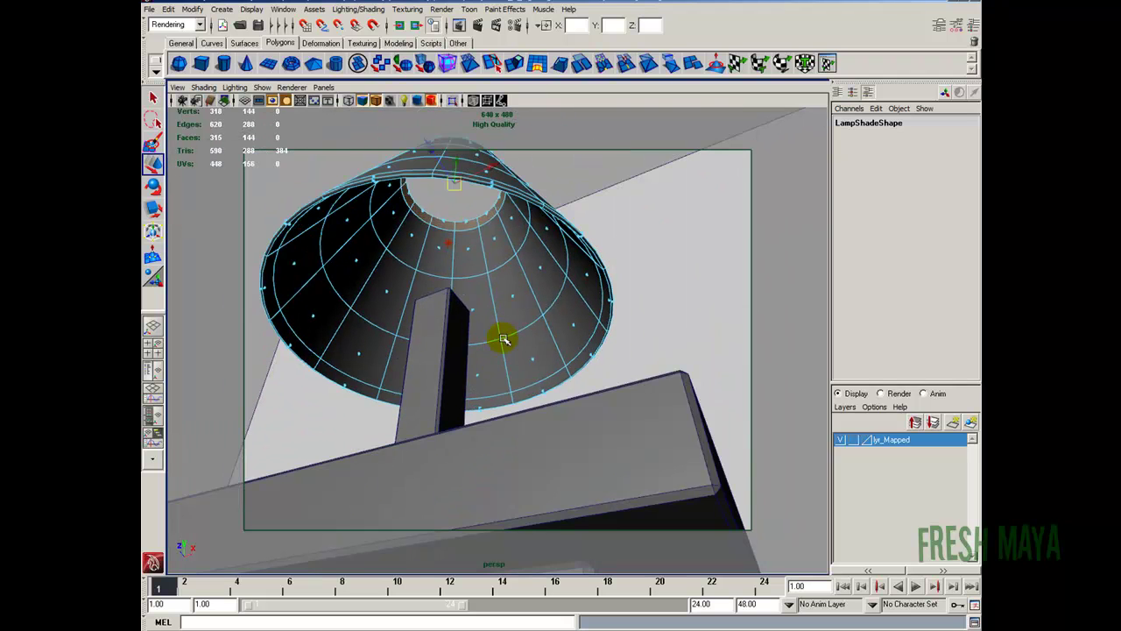
{"action": "double_click", "coordinate": [542, 391], "text": "shift"}
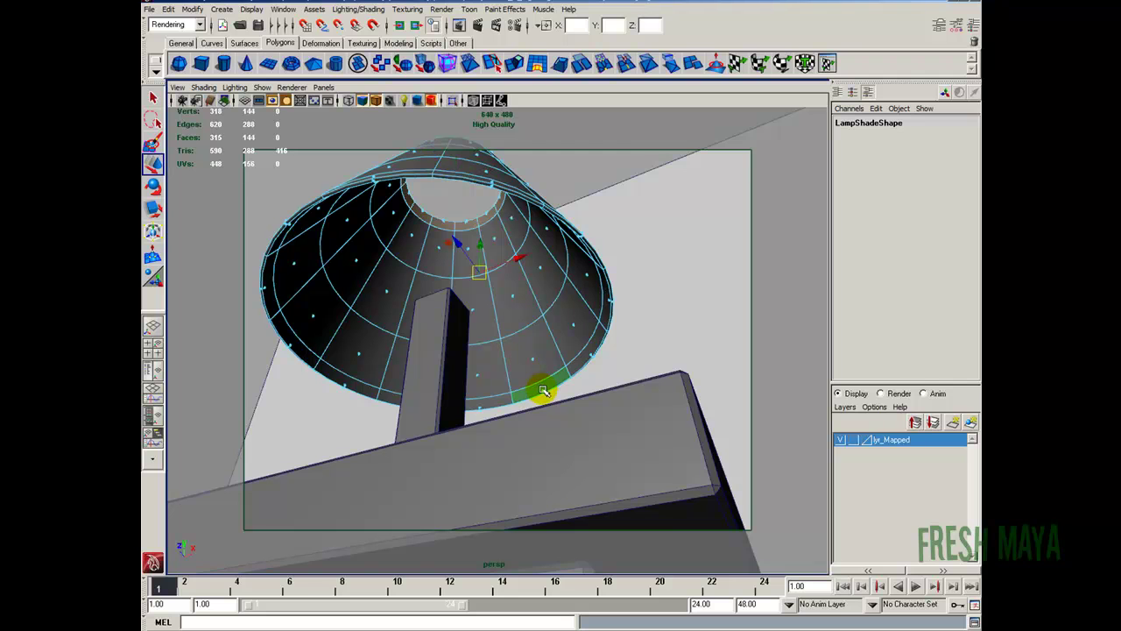
{"action": "double_click", "coordinate": [591, 355], "text": "shift"}
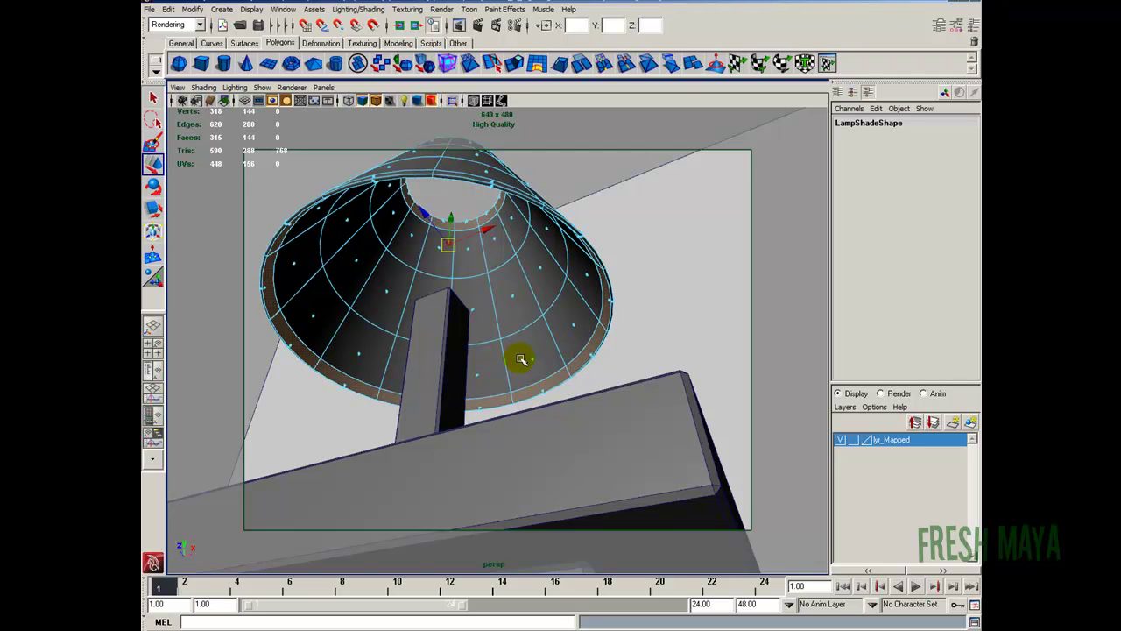
Paint all remaining interior lampshade faces into the selection with the Paint Selection Tool.
{"action": "left_click", "coordinate": [153, 143]}
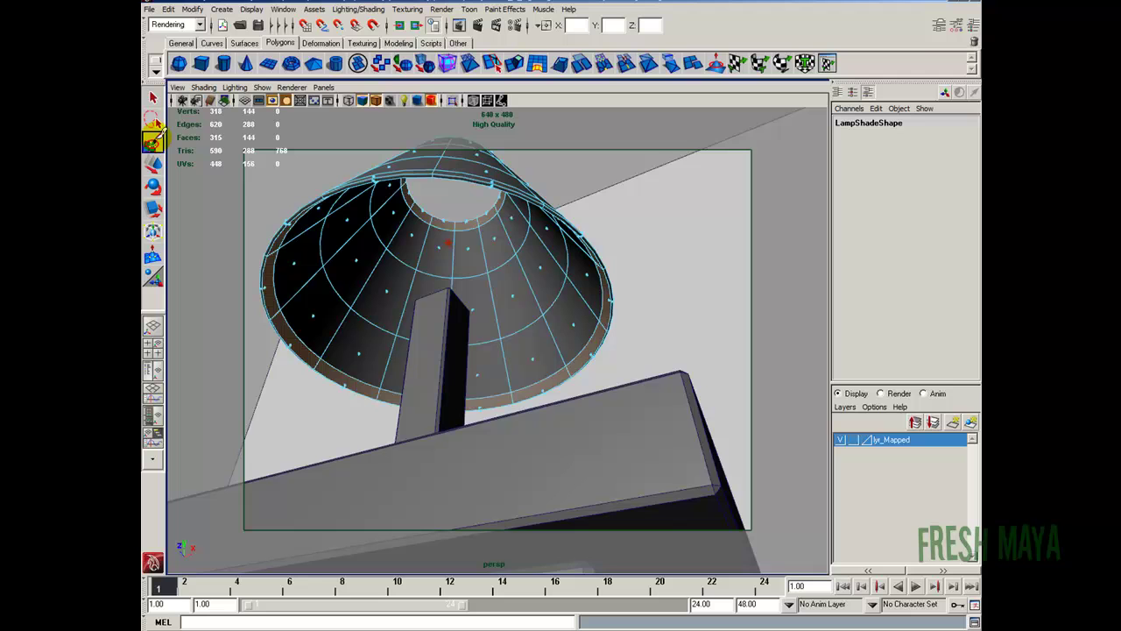
{"action": "mouse_move", "coordinate": [476, 251]}
{"action": "left_mouse_down"}
{"action": "mouse_move", "coordinate": [500, 303]}
{"action": "mouse_move", "coordinate": [526, 308]}
{"action": "mouse_move", "coordinate": [488, 356]}
{"action": "mouse_move", "coordinate": [550, 352]}
{"action": "mouse_move", "coordinate": [479, 353]}
{"action": "mouse_move", "coordinate": [473, 364]}
{"action": "mouse_move", "coordinate": [383, 353]}
{"action": "mouse_move", "coordinate": [319, 299]}
{"action": "mouse_move", "coordinate": [305, 252]}
{"action": "mouse_move", "coordinate": [458, 309]}
{"action": "mouse_move", "coordinate": [383, 253]}
{"action": "mouse_move", "coordinate": [381, 205]}
{"action": "left_mouse_up"}
{"action": "mouse_move", "coordinate": [463, 268]}
{"action": "left_mouse_down", "text": "alt"}
{"action": "mouse_move", "coordinate": [464, 293]}
{"action": "mouse_move", "coordinate": [430, 296]}
{"action": "mouse_move", "coordinate": [388, 268]}
{"action": "left_mouse_up", "text": "alt"}
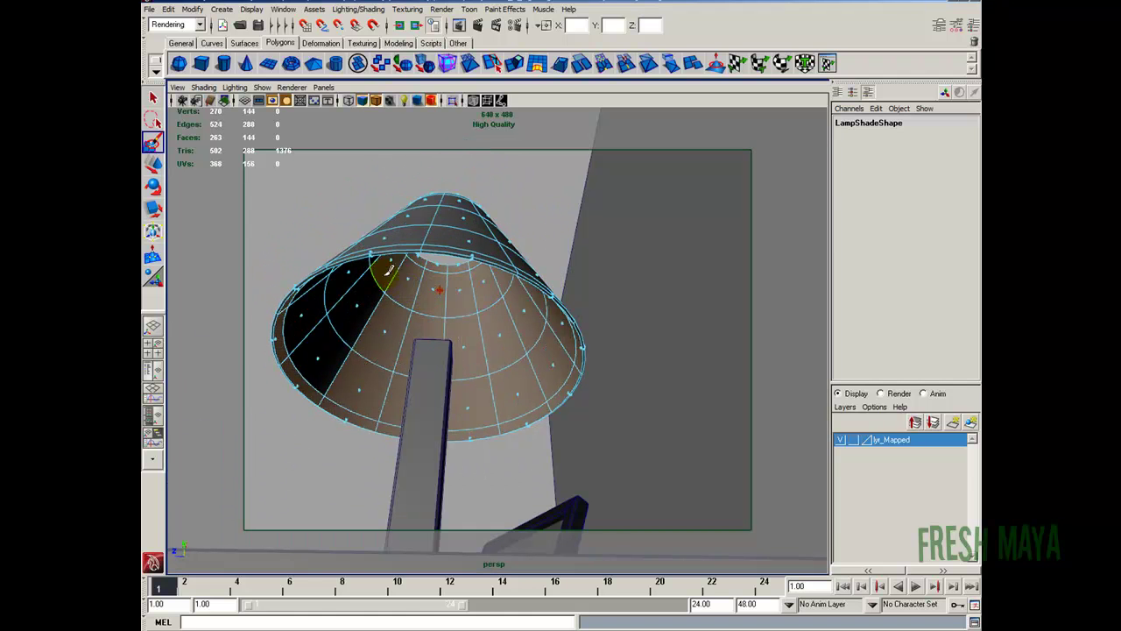
{"action": "scroll", "coordinate": [388, 268], "scroll_direction": "up", "scroll_amount": 5}
{"action": "mouse_move", "coordinate": [385, 316]}
{"action": "left_mouse_down", "text": "alt"}
{"action": "mouse_move", "coordinate": [337, 322]}
{"action": "mouse_move", "coordinate": [556, 359]}
{"action": "mouse_move", "coordinate": [520, 306]}
{"action": "mouse_move", "coordinate": [430, 269]}
{"action": "mouse_move", "coordinate": [397, 166]}
{"action": "left_mouse_up", "text": "alt"}
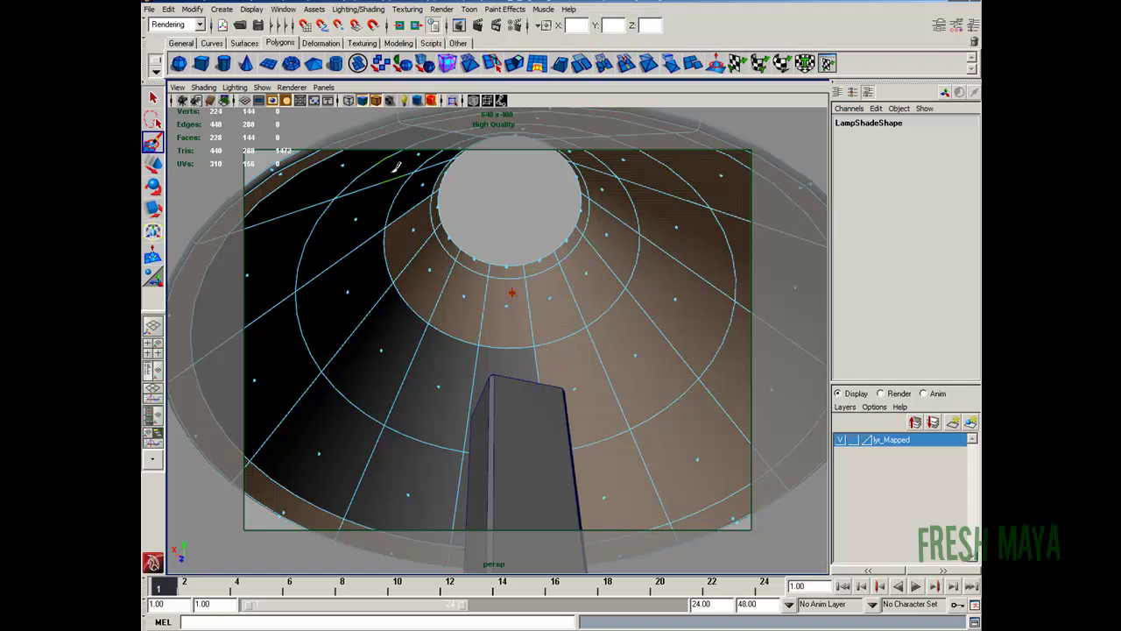
{"action": "mouse_move", "coordinate": [551, 388]}
{"action": "left_mouse_down"}
{"action": "mouse_move", "coordinate": [374, 317]}
{"action": "mouse_move", "coordinate": [342, 218]}
{"action": "left_mouse_up"}
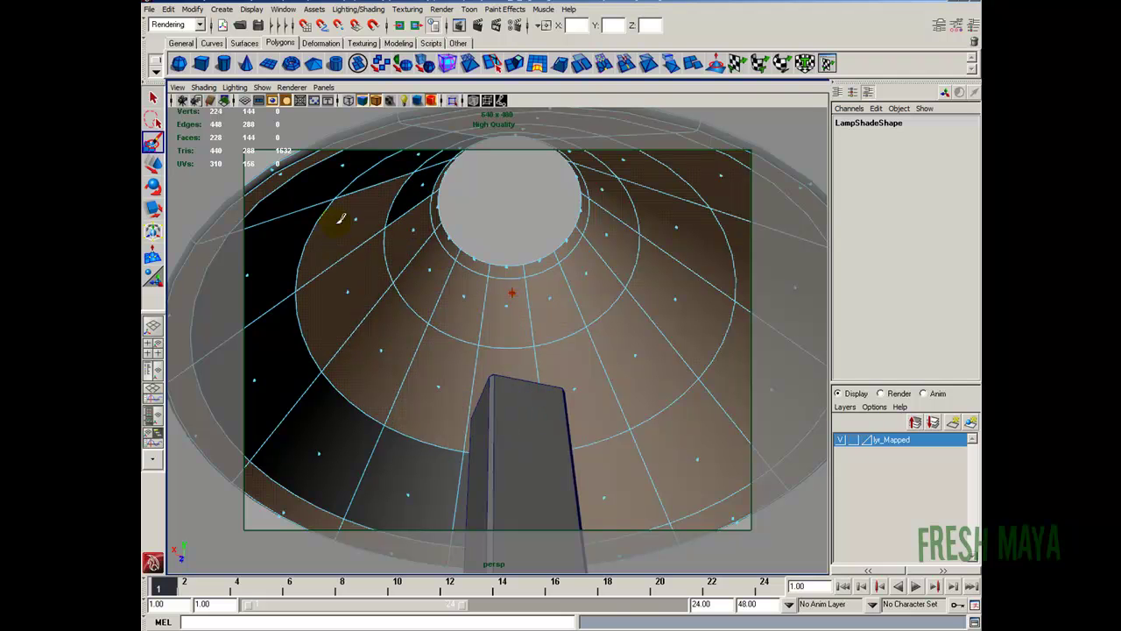
{"action": "mouse_move", "coordinate": [570, 508]}
{"action": "left_mouse_down"}
{"action": "mouse_move", "coordinate": [443, 482]}
{"action": "mouse_move", "coordinate": [319, 407]}
{"action": "mouse_move", "coordinate": [325, 441]}
{"action": "left_mouse_up"}
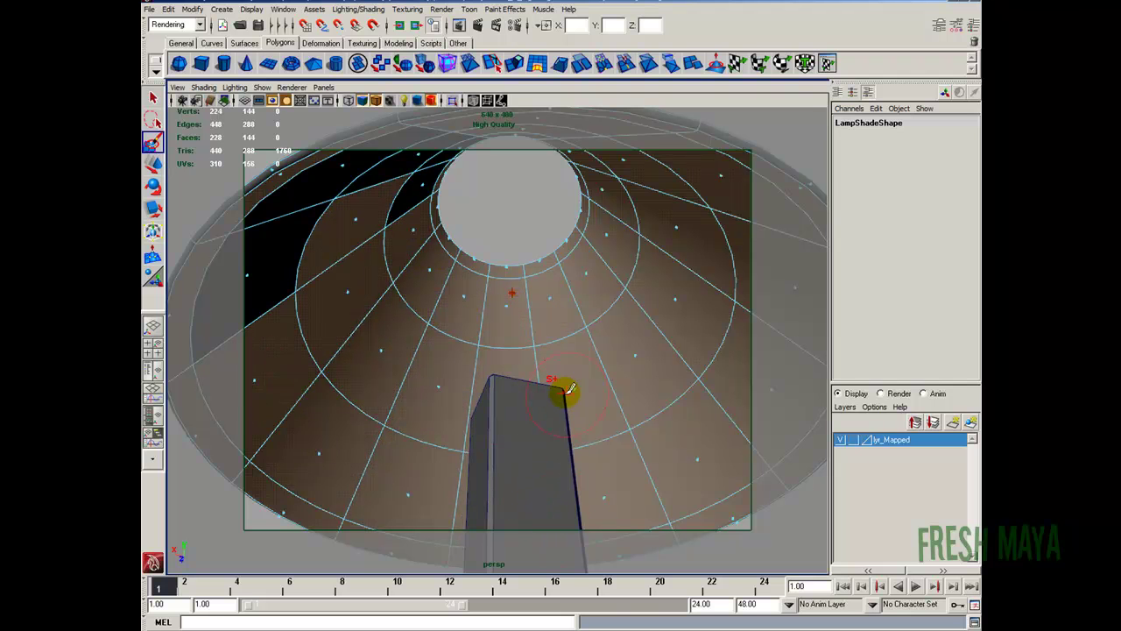
{"action": "left_click_drag", "start_coordinate": [563, 393], "coordinate": [430, 393], "text": "alt"}
{"action": "mouse_move", "coordinate": [497, 429]}
{"action": "left_mouse_down"}
{"action": "mouse_move", "coordinate": [391, 350]}
{"action": "mouse_move", "coordinate": [460, 231]}
{"action": "mouse_move", "coordinate": [566, 308]}
{"action": "mouse_move", "coordinate": [553, 308]}
{"action": "mouse_move", "coordinate": [508, 227]}
{"action": "mouse_move", "coordinate": [438, 407]}
{"action": "left_mouse_up"}
{"action": "mouse_move", "coordinate": [666, 371]}
{"action": "left_mouse_down", "text": "alt"}
{"action": "mouse_move", "coordinate": [496, 378]}
{"action": "mouse_move", "coordinate": [570, 395]}
{"action": "mouse_move", "coordinate": [574, 376]}
{"action": "mouse_move", "coordinate": [482, 336]}
{"action": "left_mouse_up", "text": "alt"}
{"action": "scroll", "coordinate": [484, 334], "scroll_direction": "up", "scroll_amount": 3}
{"action": "key", "text": "w"}
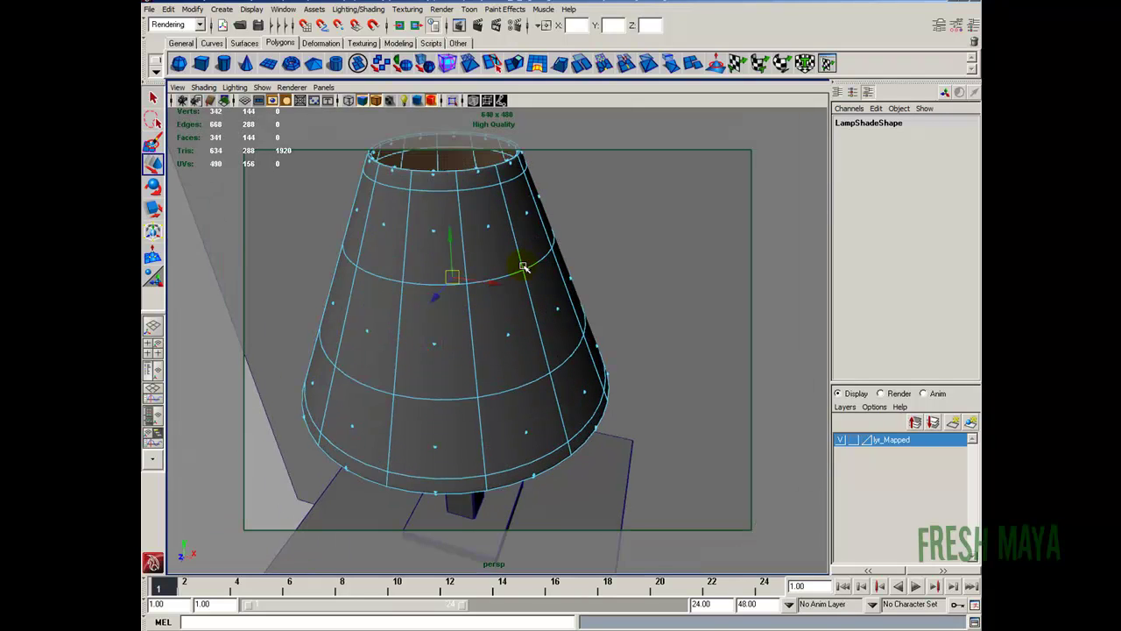
{"action": "left_click_drag", "start_coordinate": [523, 260], "coordinate": [430, 355], "text": "alt"}
{"action": "left_click_drag", "start_coordinate": [367, 189], "coordinate": [487, 258], "text": "alt"}
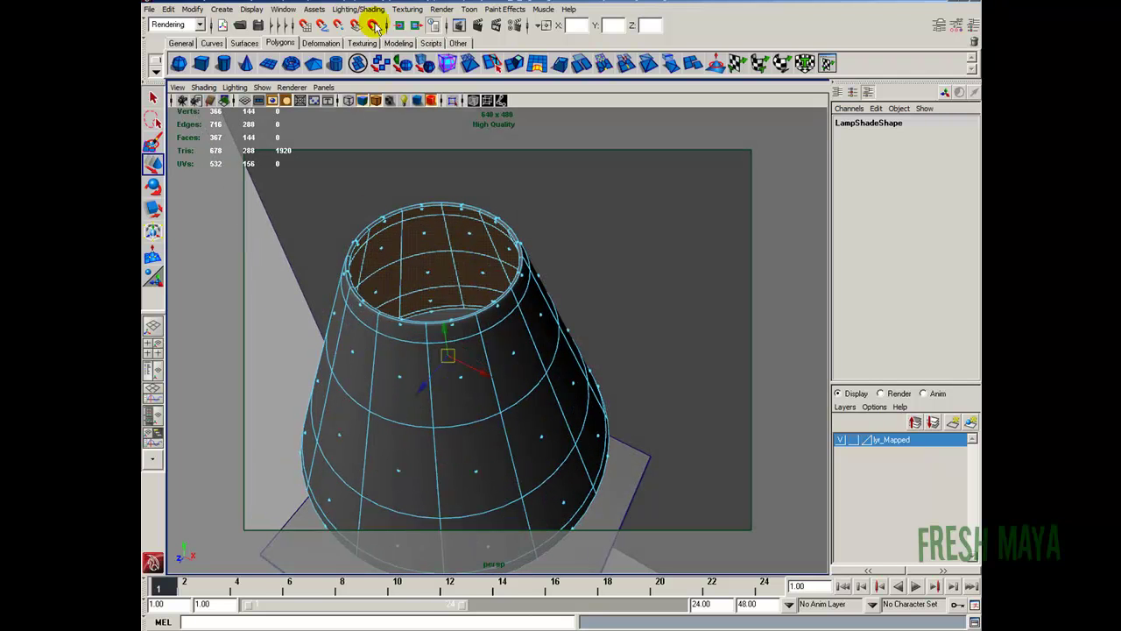
Assign a new Lambert material to the selected shade faces and name it shdr_LampInside.
{"action": "right_click", "coordinate": [438, 260]}
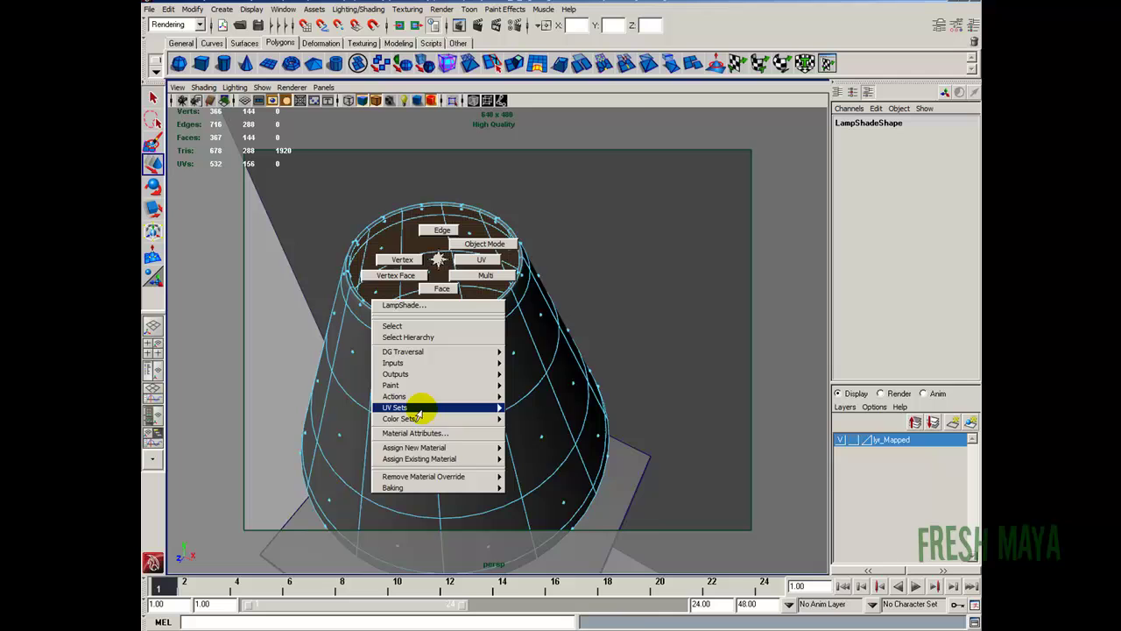
{"action": "mouse_move", "coordinate": [426, 448]}
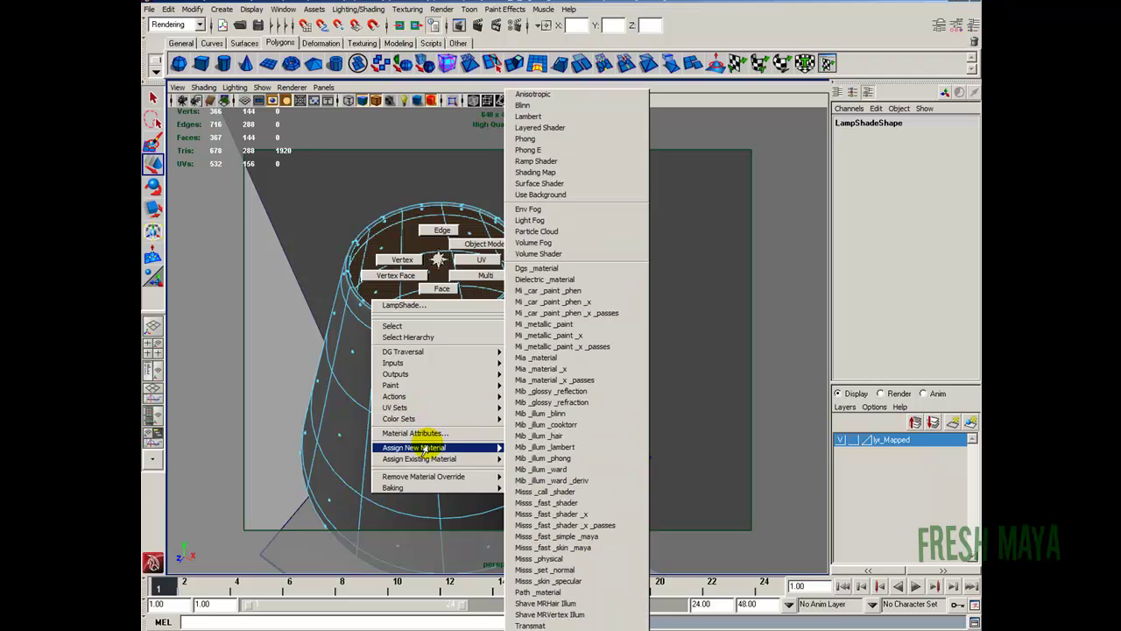
{"action": "left_click", "coordinate": [570, 115]}
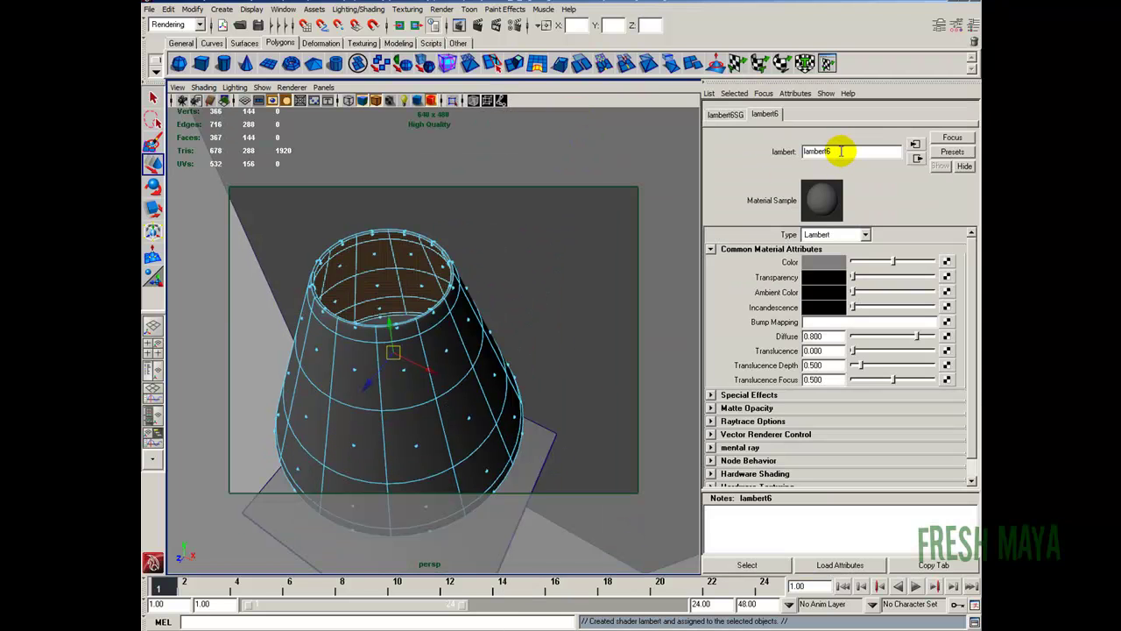
{"action": "left_click_drag", "start_coordinate": [841, 150], "coordinate": [766, 156]}
{"action": "type", "text": "shdr_Lam"}
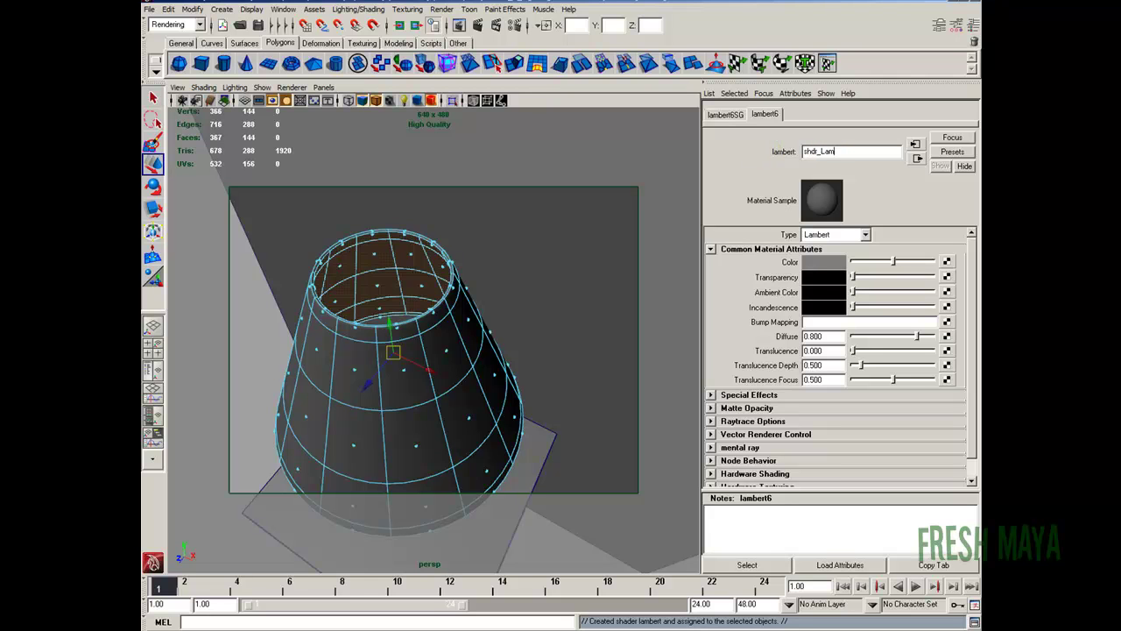
{"action": "type", "text": "pInside"}
{"action": "key", "text": "Return"}
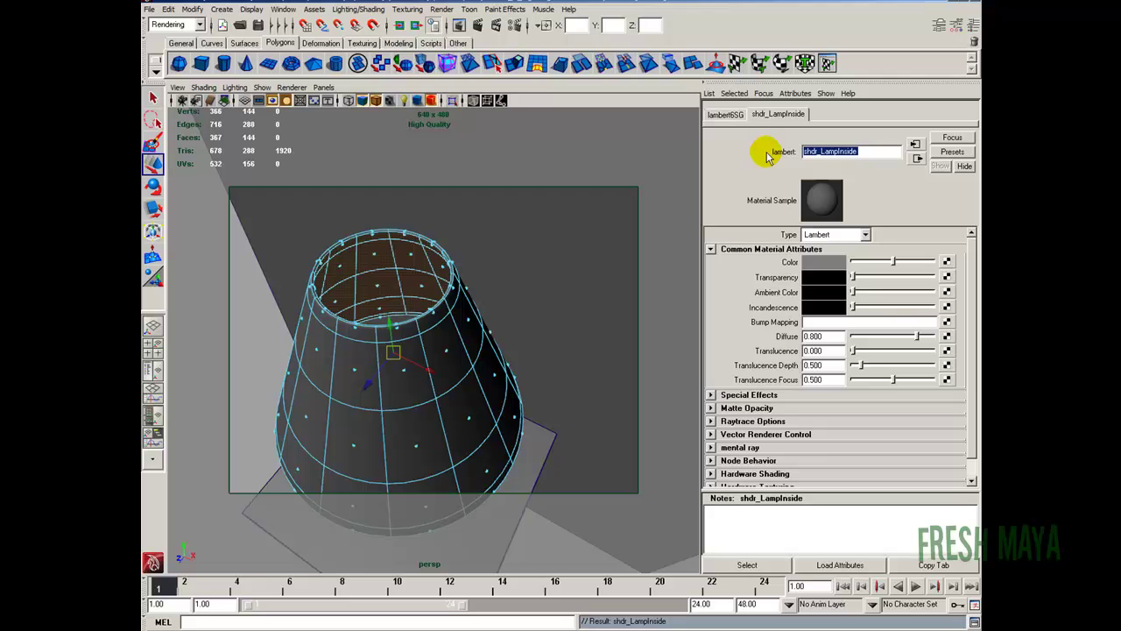
Push the shdr_LampInside colour to pure white and reselect the lamp shade.
{"action": "left_click_drag", "start_coordinate": [894, 264], "coordinate": [936, 262]}
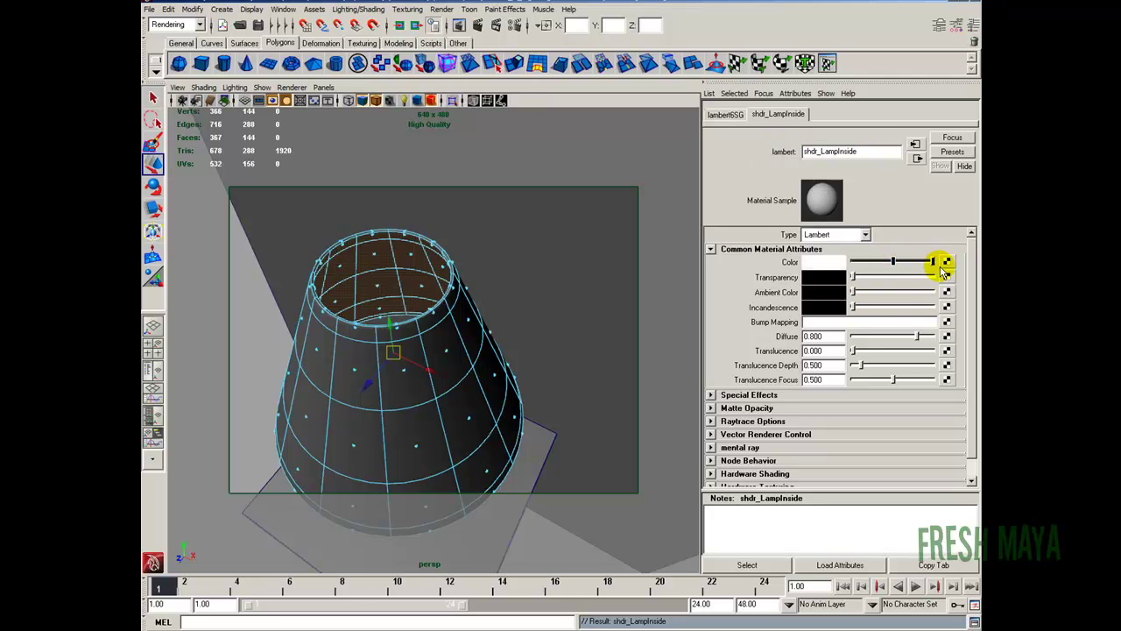
{"action": "left_click_drag", "start_coordinate": [353, 336], "coordinate": [436, 315], "text": "alt"}
{"action": "left_click", "coordinate": [431, 333]}
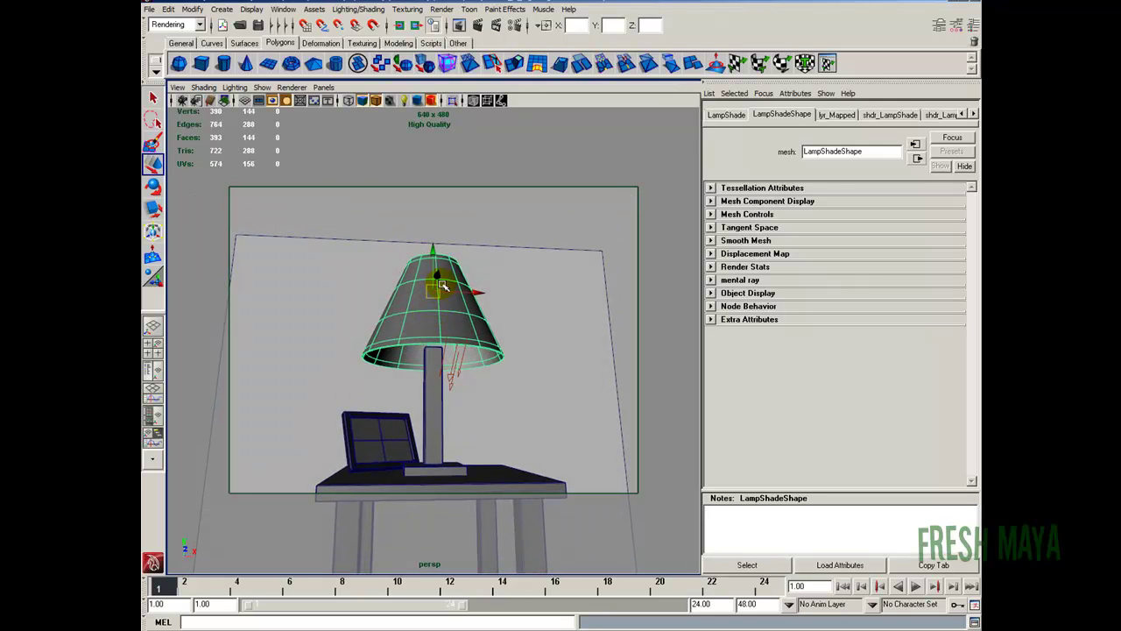
Jump to the RenderAngle camera bookmark and render the current frame in mental ray.
{"action": "left_click", "coordinate": [177, 88]}
{"action": "mouse_move", "coordinate": [213, 224]}
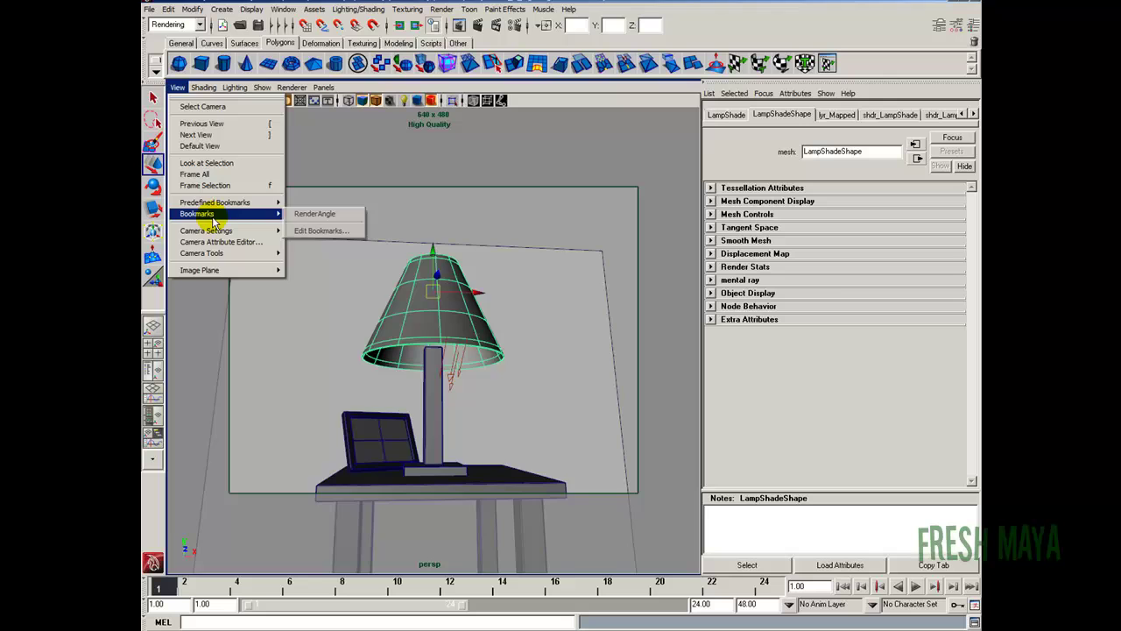
{"action": "left_click", "coordinate": [313, 214]}
{"action": "left_click", "coordinate": [478, 26]}
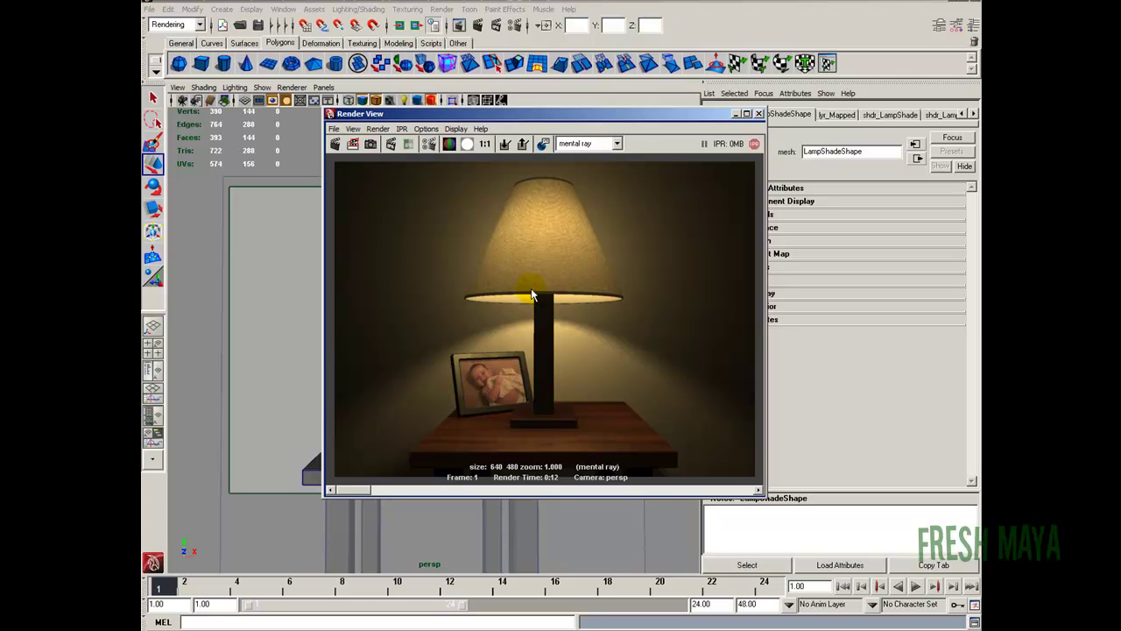
Close the finished render and bring up the shdr_LampInside material's attributes.
{"action": "left_click", "coordinate": [757, 114]}
{"action": "left_click", "coordinate": [973, 114]}
{"action": "left_click", "coordinate": [913, 114]}
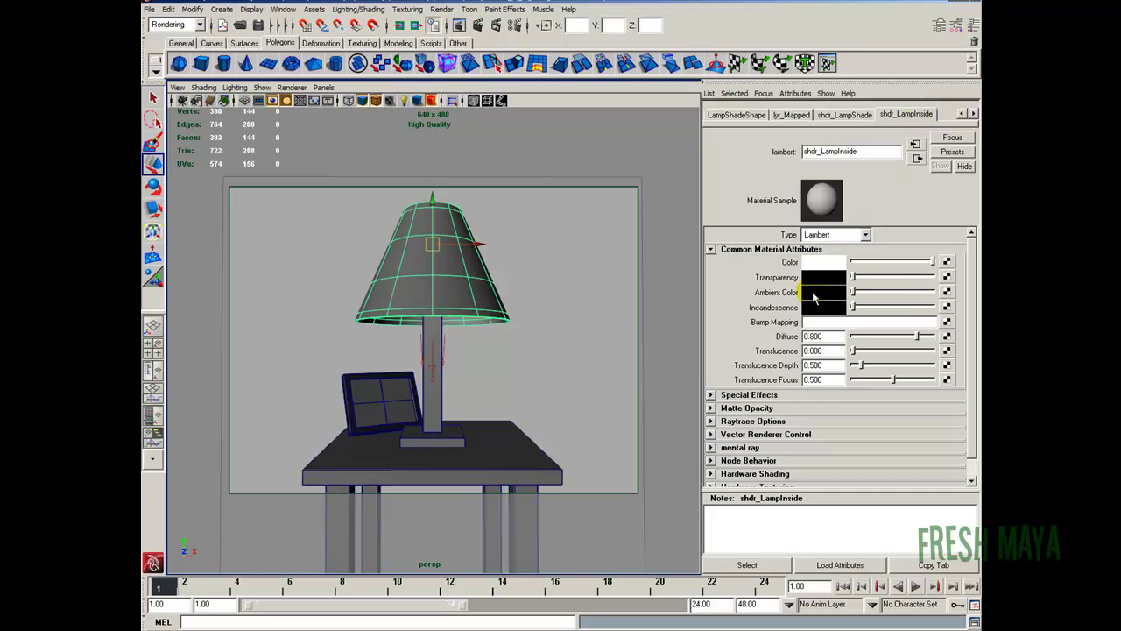
Raise shdr_LampInside's Incandescence slightly and render the frame to check the interior glow.
{"action": "left_click_drag", "start_coordinate": [856, 306], "coordinate": [870, 307]}
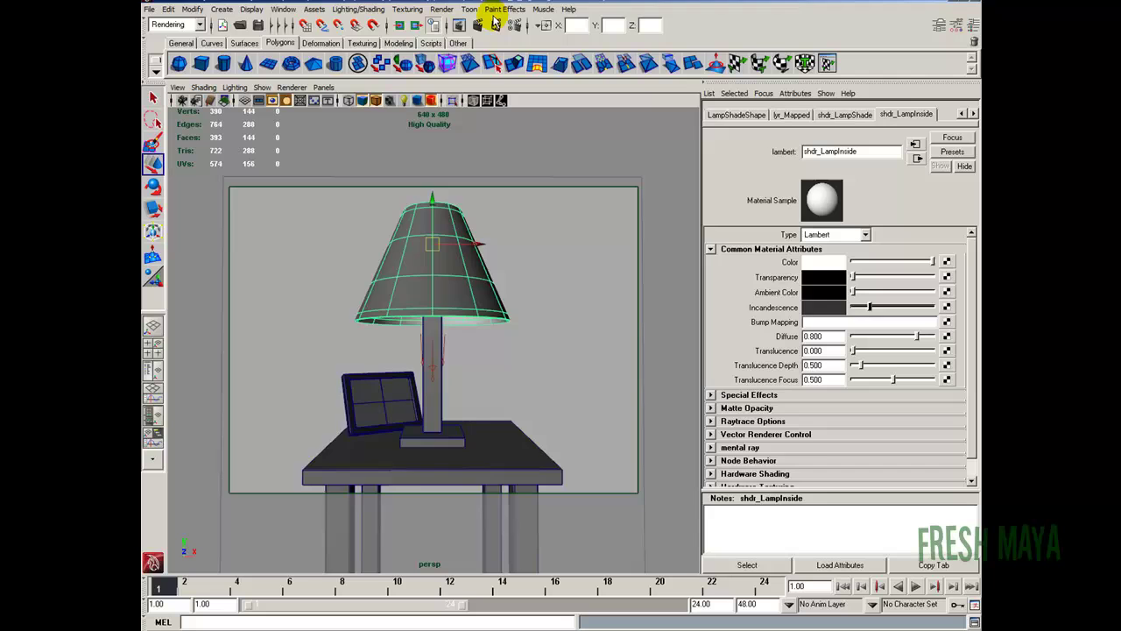
{"action": "left_click", "coordinate": [461, 23]}
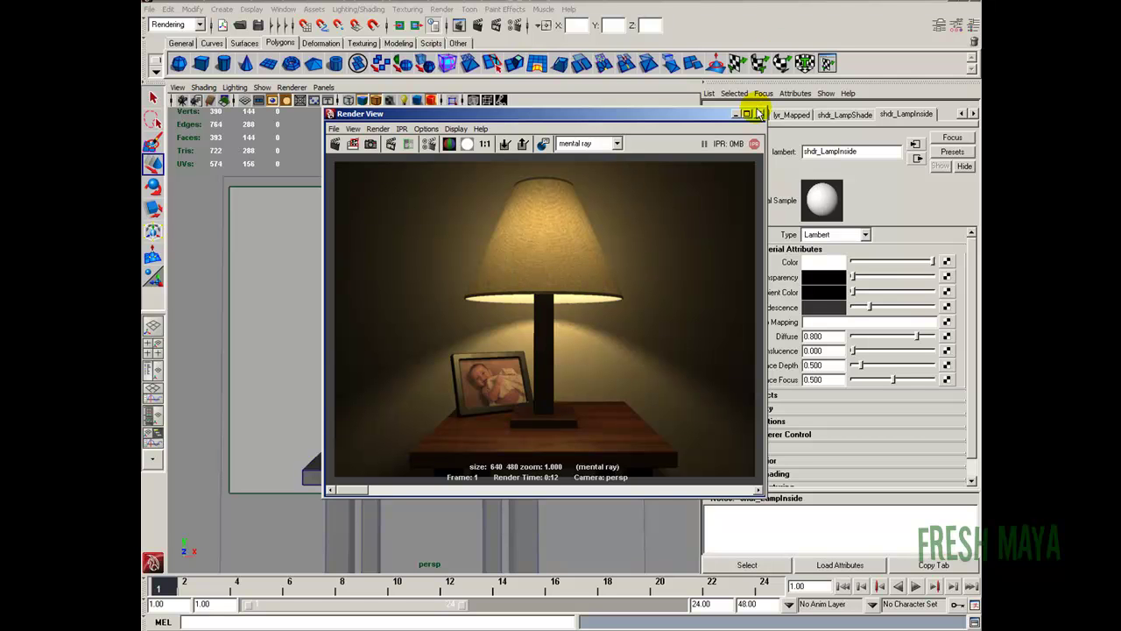
{"action": "left_click_drag", "start_coordinate": [348, 495], "coordinate": [700, 495]}
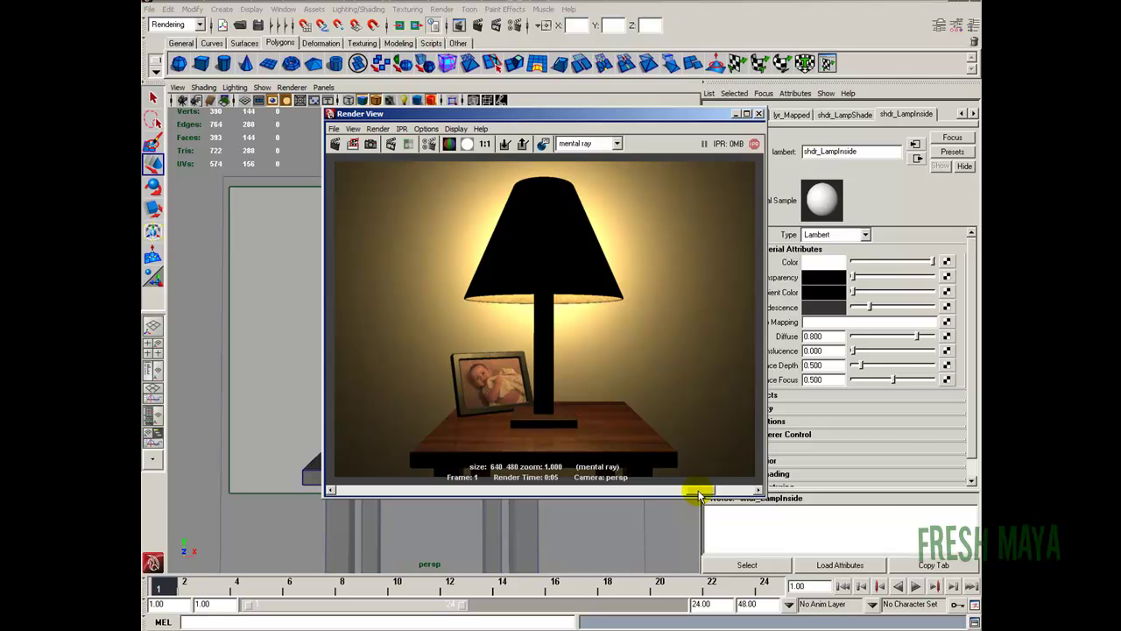
{"action": "left_click_drag", "start_coordinate": [700, 495], "coordinate": [640, 493]}
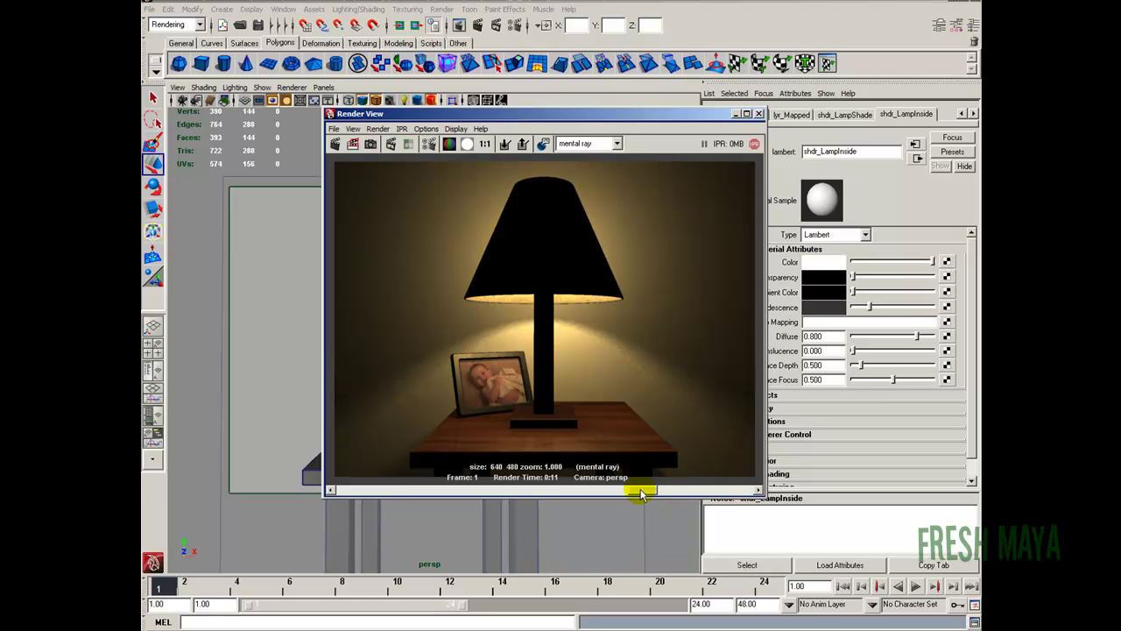
{"action": "left_click_drag", "start_coordinate": [640, 494], "coordinate": [585, 508]}
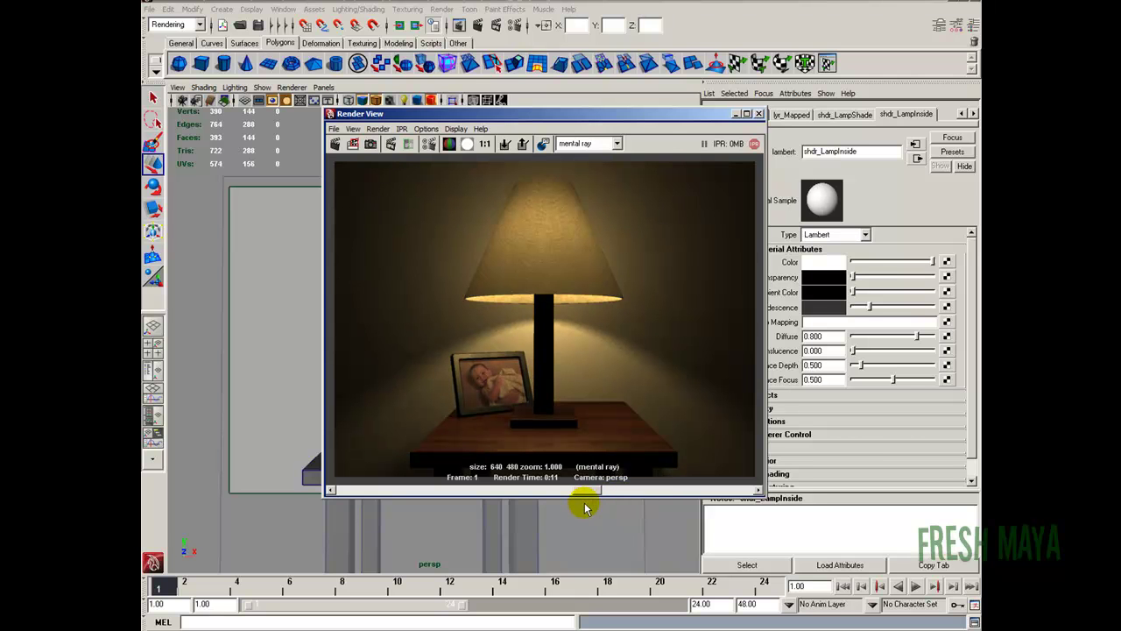
{"action": "left_click_drag", "start_coordinate": [585, 508], "coordinate": [537, 497]}
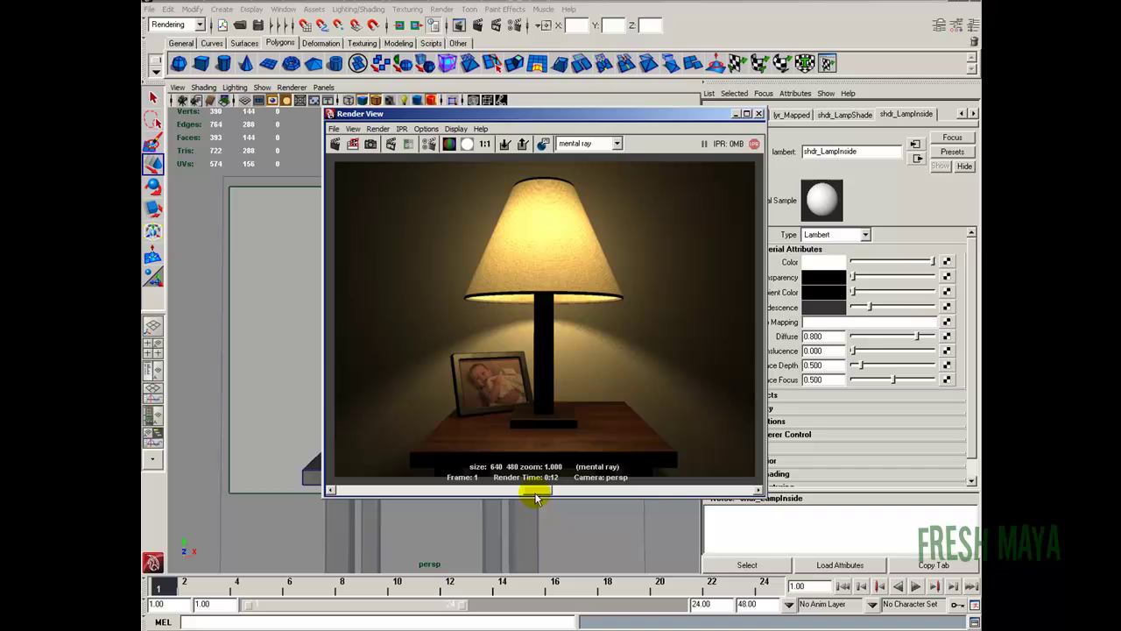
{"action": "left_click_drag", "start_coordinate": [536, 497], "coordinate": [369, 491]}
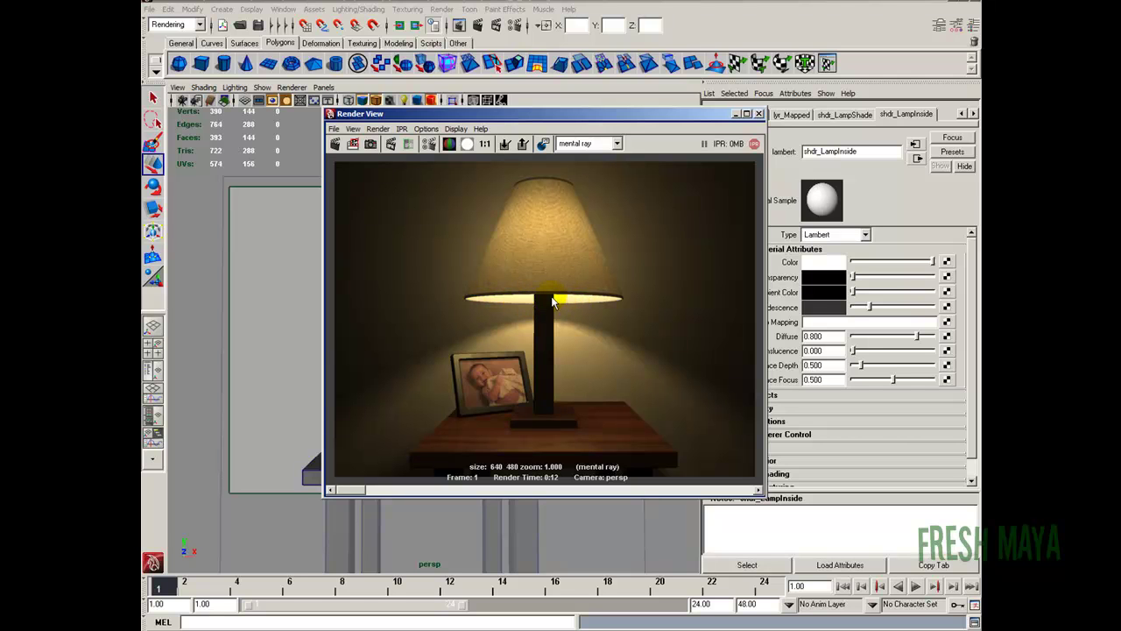
Close the Render View and set mental ray to the Production quality preset with a Box pixel filter.
{"action": "left_click", "coordinate": [759, 114]}
{"action": "left_click", "coordinate": [513, 27]}
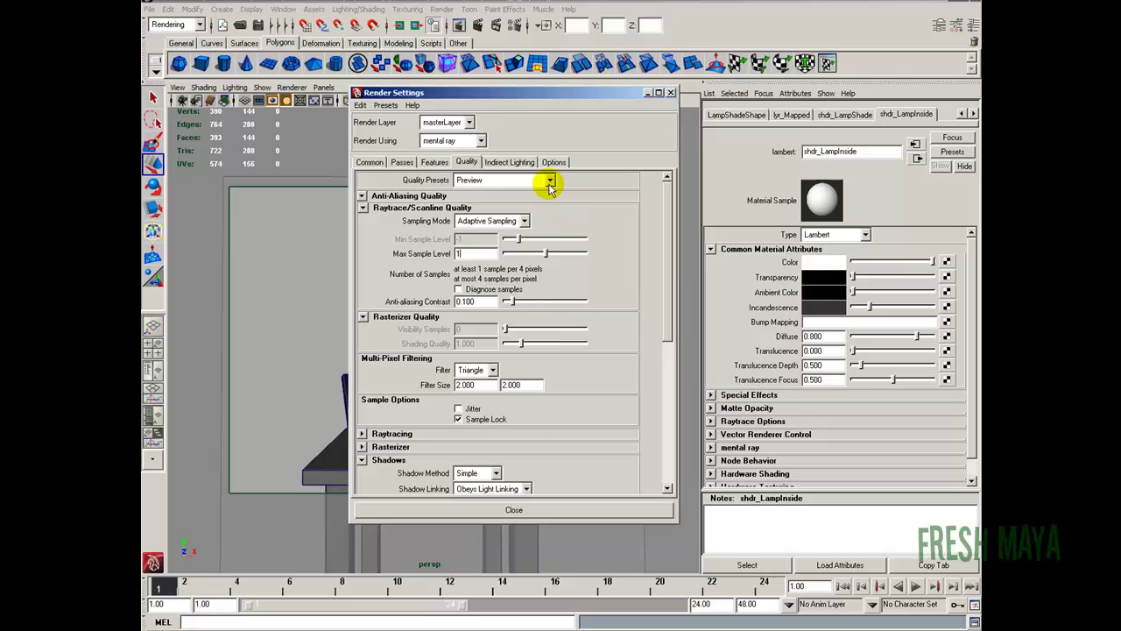
{"action": "left_click", "coordinate": [549, 181]}
{"action": "left_click", "coordinate": [504, 297]}
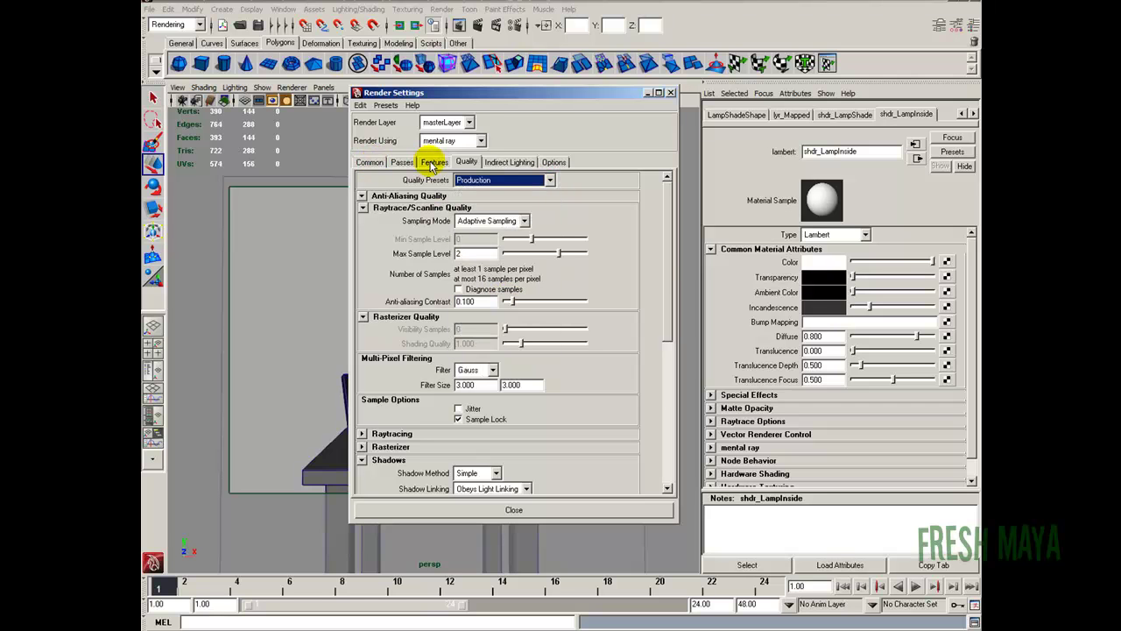
{"action": "left_click_drag", "start_coordinate": [665, 233], "coordinate": [669, 303]}
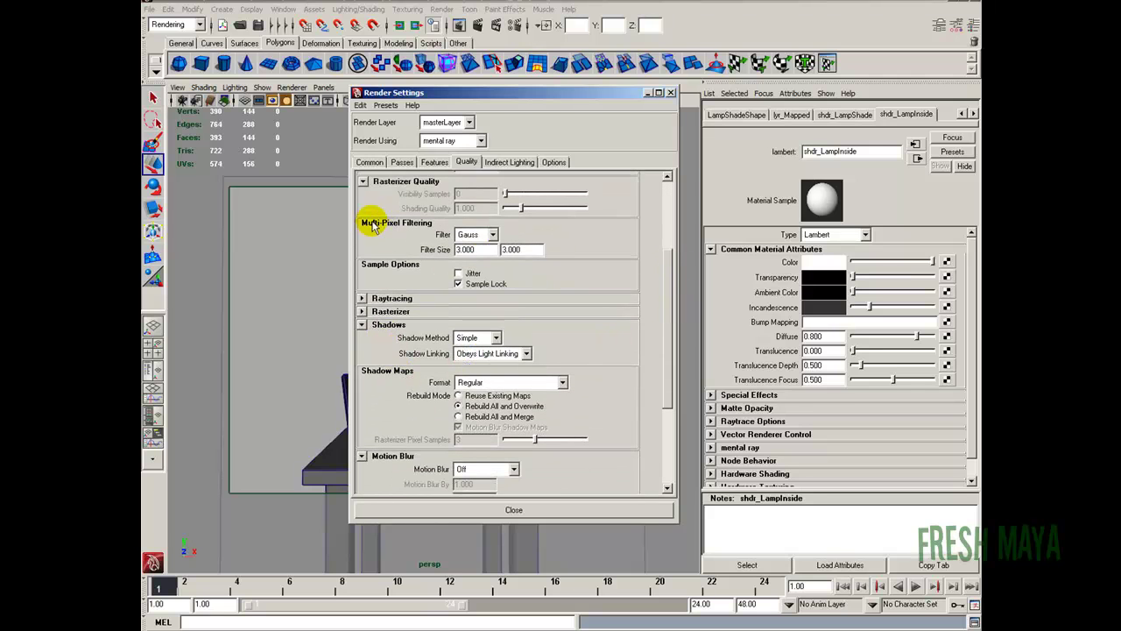
{"action": "left_click", "coordinate": [490, 233]}
{"action": "left_click", "coordinate": [485, 250]}
Set the image size preset to Full 1024 (1024x768), close Render Settings, and render the frame.
{"action": "left_click", "coordinate": [369, 162]}
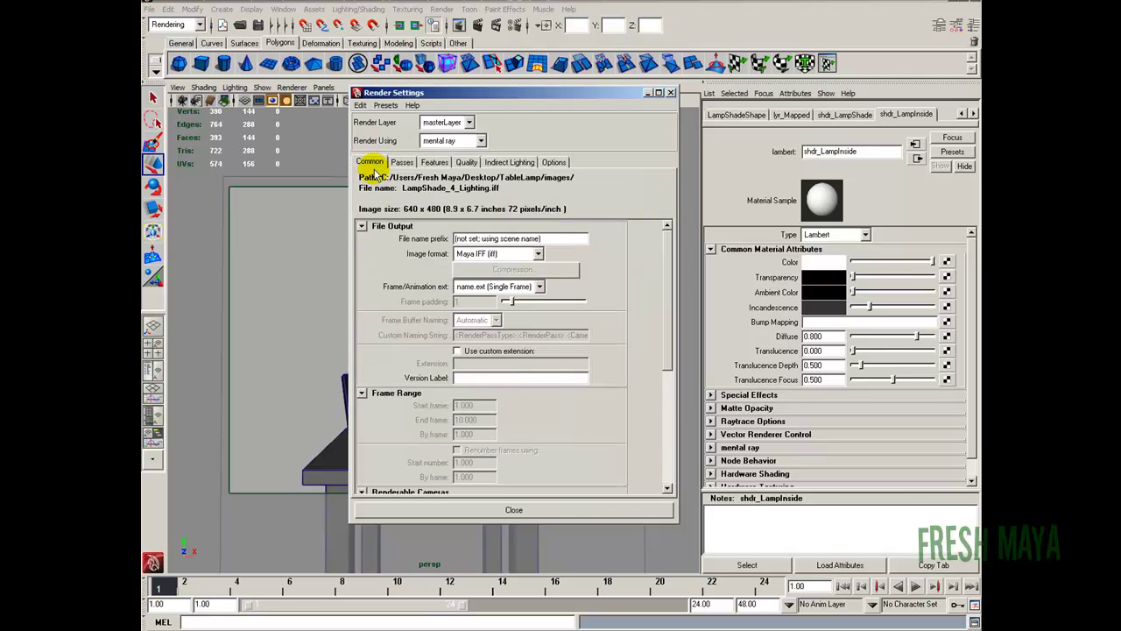
{"action": "left_click_drag", "start_coordinate": [669, 276], "coordinate": [671, 383]}
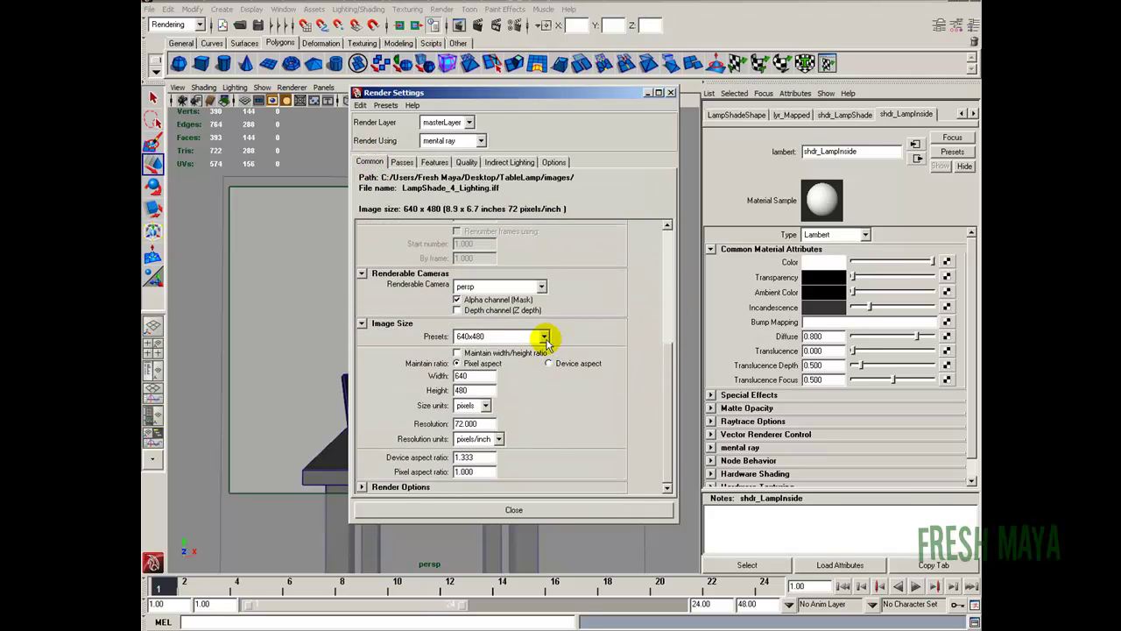
{"action": "left_click", "coordinate": [545, 338]}
{"action": "left_click", "coordinate": [478, 427]}
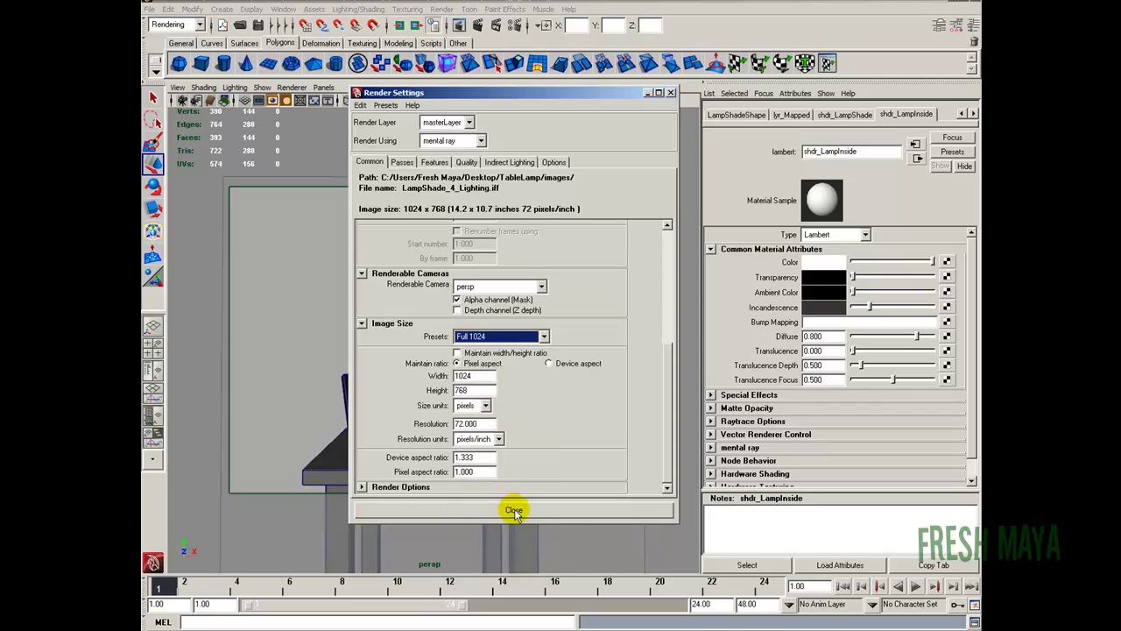
{"action": "left_click", "coordinate": [514, 510]}
{"action": "left_click", "coordinate": [477, 26]}
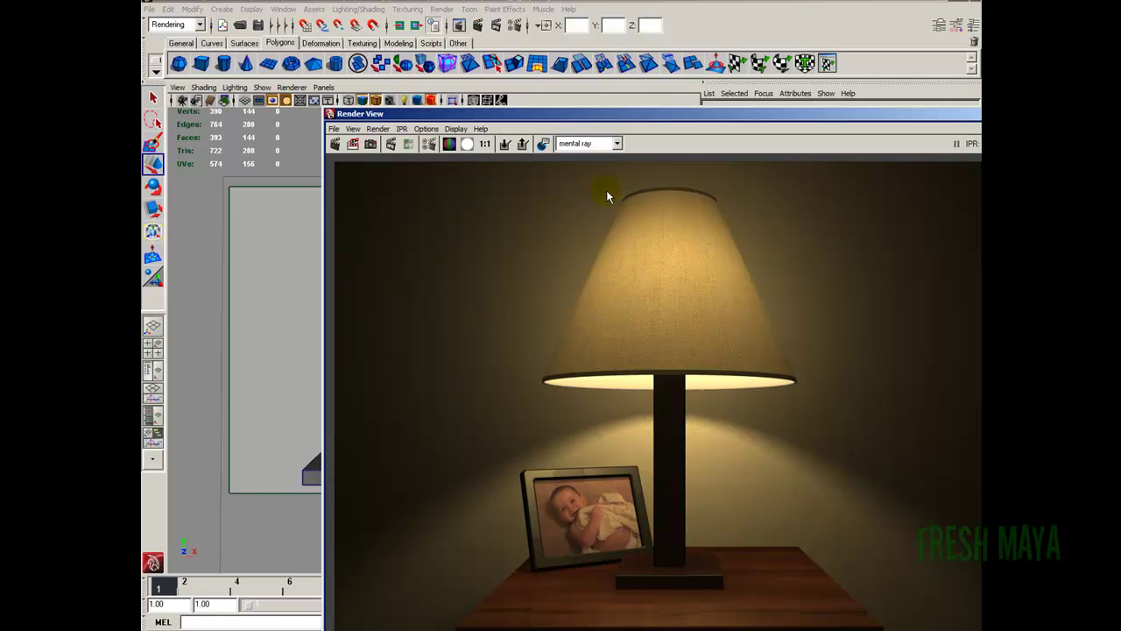
Review the 1024x768 mental ray render of the lamp scene in Render View, then close it.
{"action": "left_click_drag", "start_coordinate": [726, 113], "coordinate": [614, 27]}
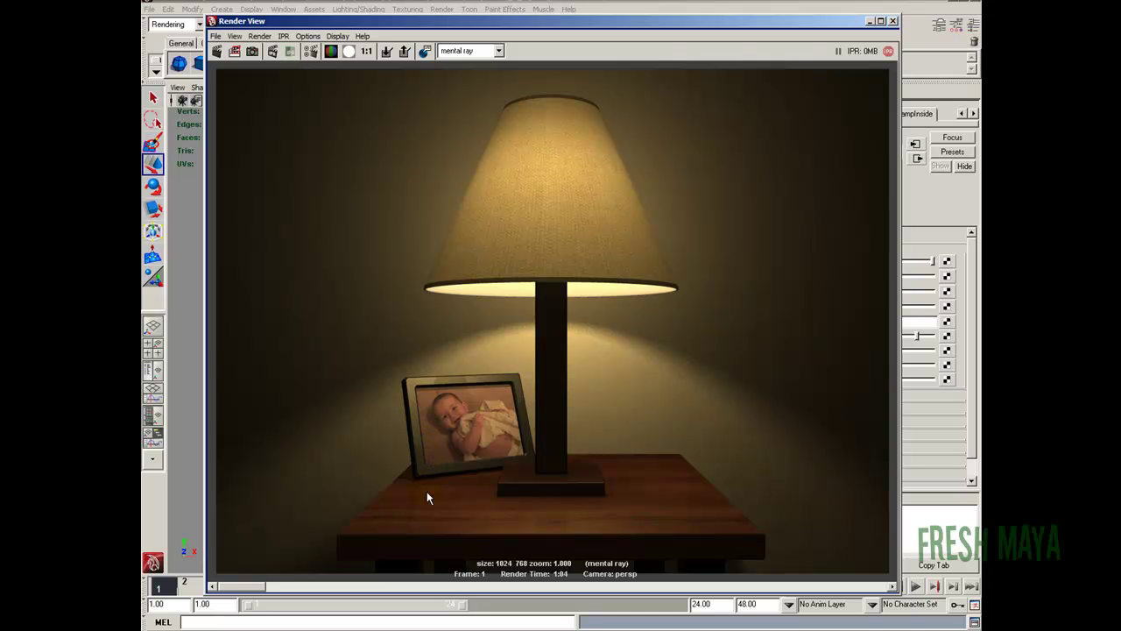
{"action": "left_click", "coordinate": [610, 212]}
{"action": "left_click", "coordinate": [576, 178]}
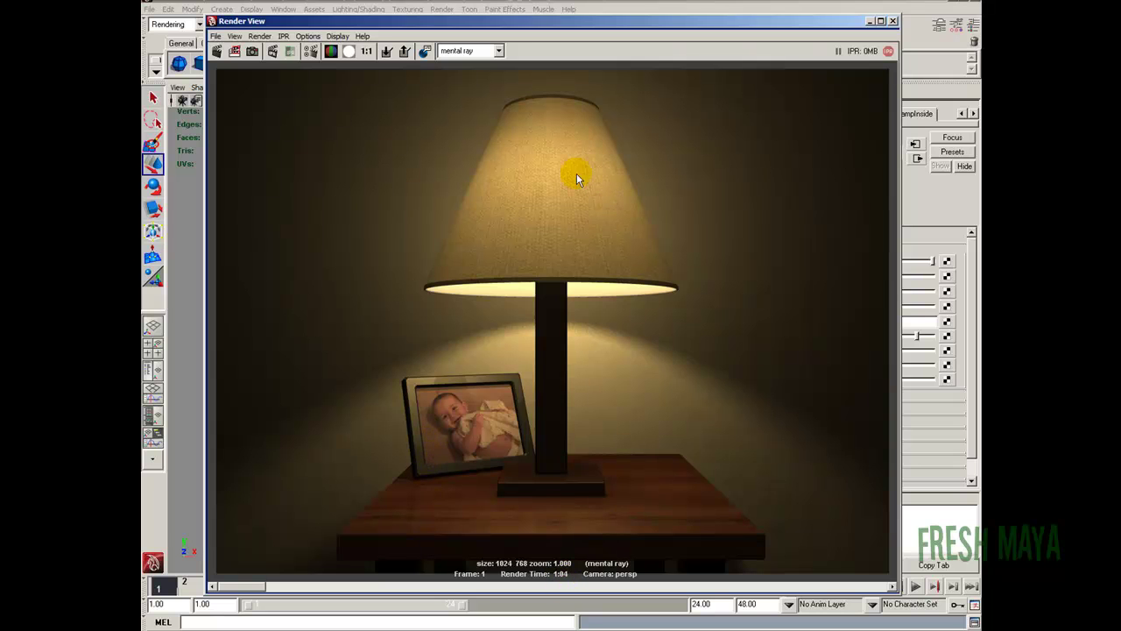
{"action": "left_click", "coordinate": [889, 20]}
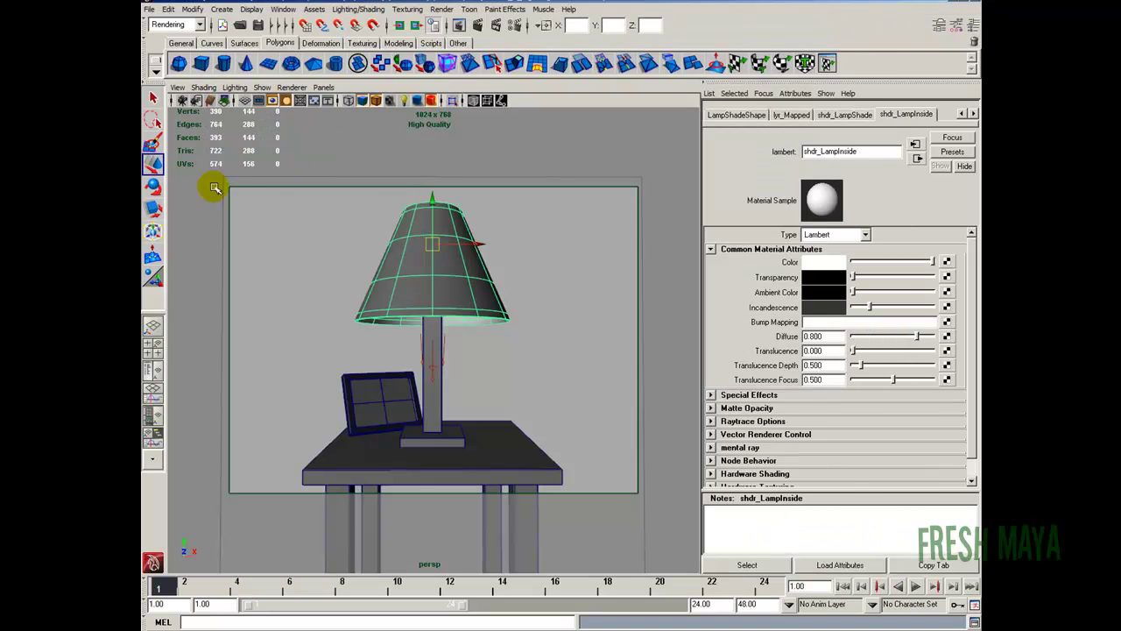
Select the LampLight_Shadow light in the Outliner.
{"action": "left_click", "coordinate": [153, 367]}
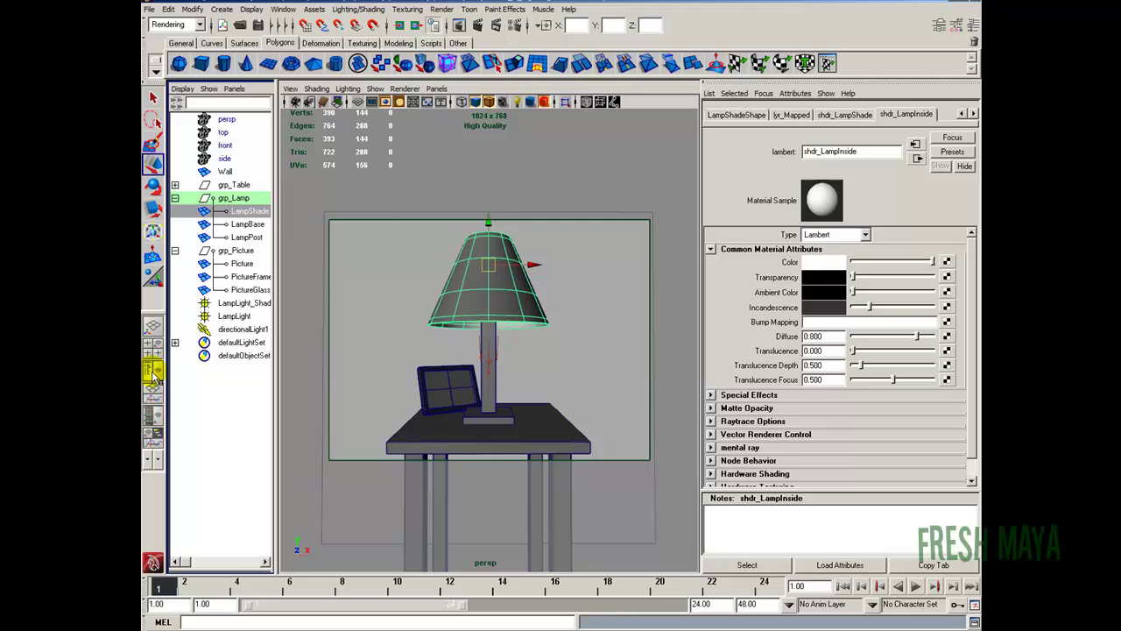
{"action": "left_click", "coordinate": [238, 302]}
{"action": "left_click_drag", "start_coordinate": [974, 259], "coordinate": [961, 388]}
Raise the light's raytrace Shadow Rays from 8 to 64 and render the frame again.
{"action": "left_click", "coordinate": [819, 409]}
{"action": "left_click", "coordinate": [815, 395]}
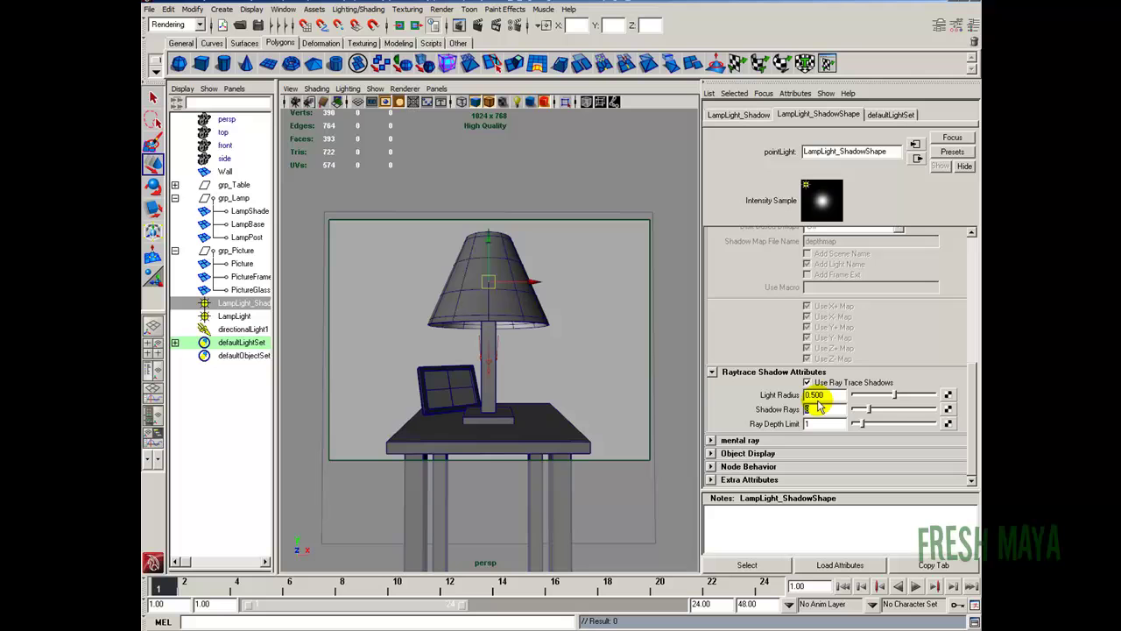
{"action": "type", "text": "64"}
{"action": "key", "text": "Return"}
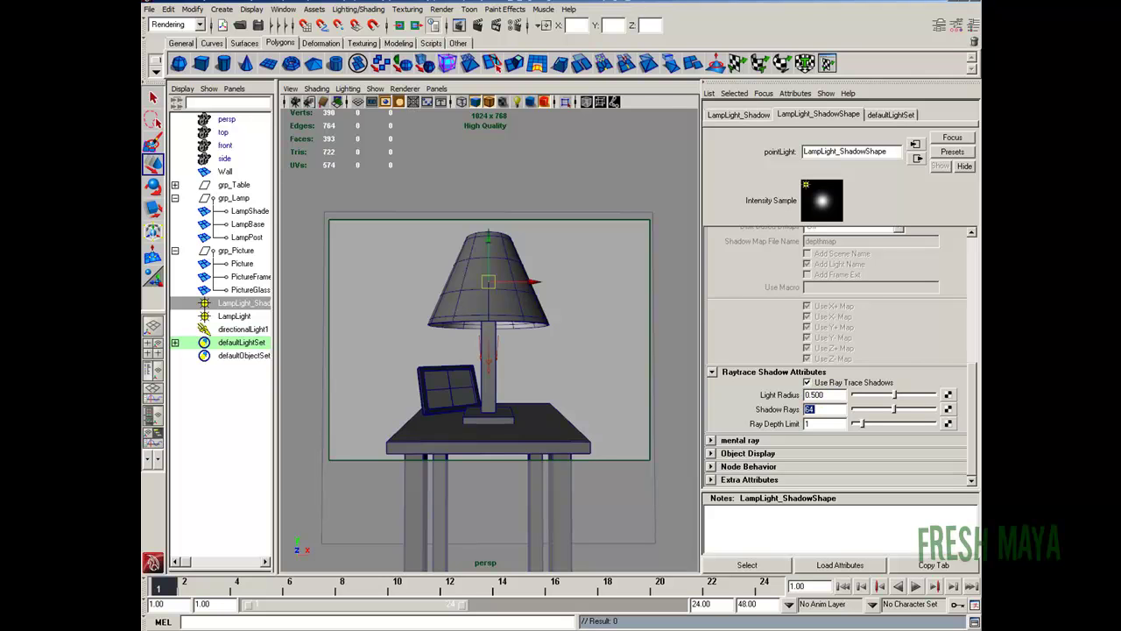
{"action": "left_click", "coordinate": [477, 26]}
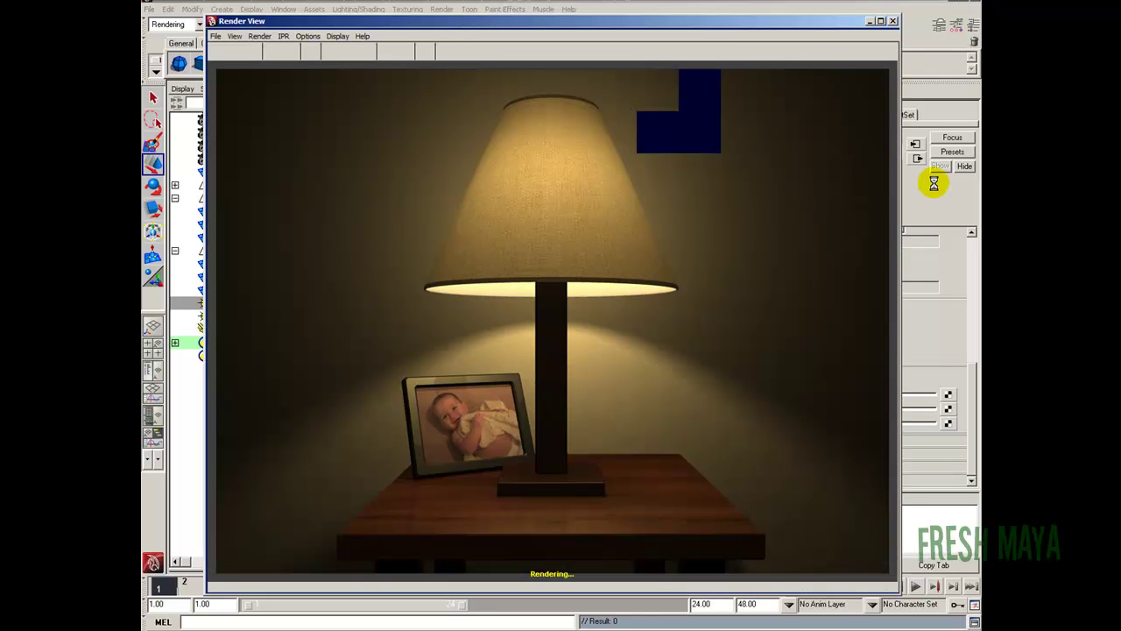